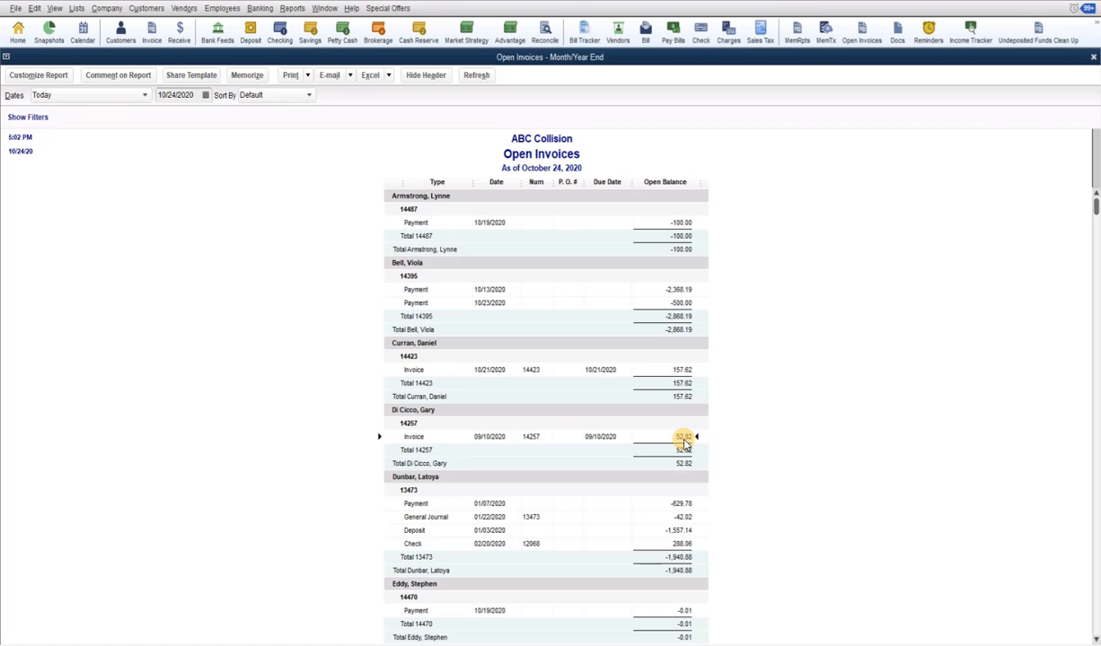
Open the 09/10/2020 invoice with the 52.82 open balance and review its payment history
double_click(684, 440)
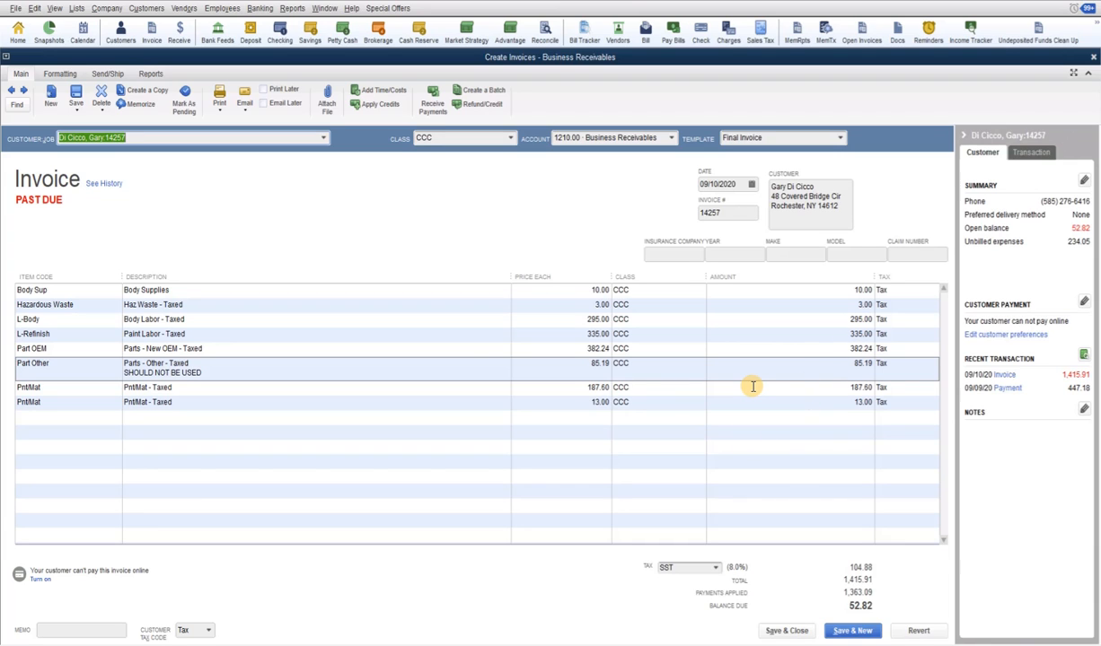
key("ctrl+h")
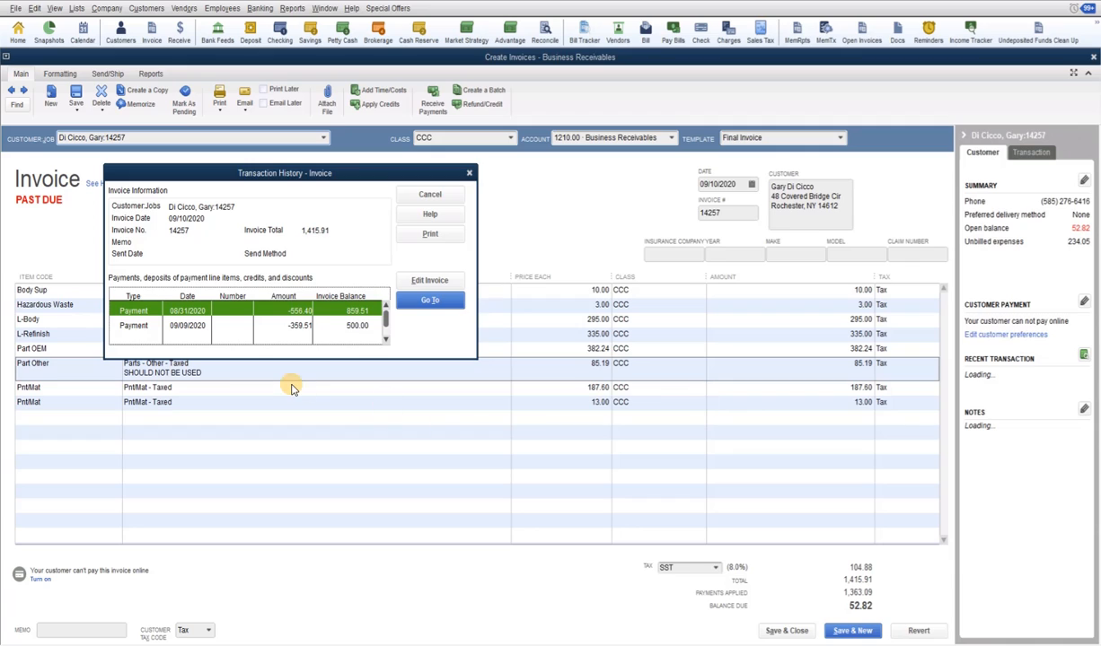
left_click(386, 339)
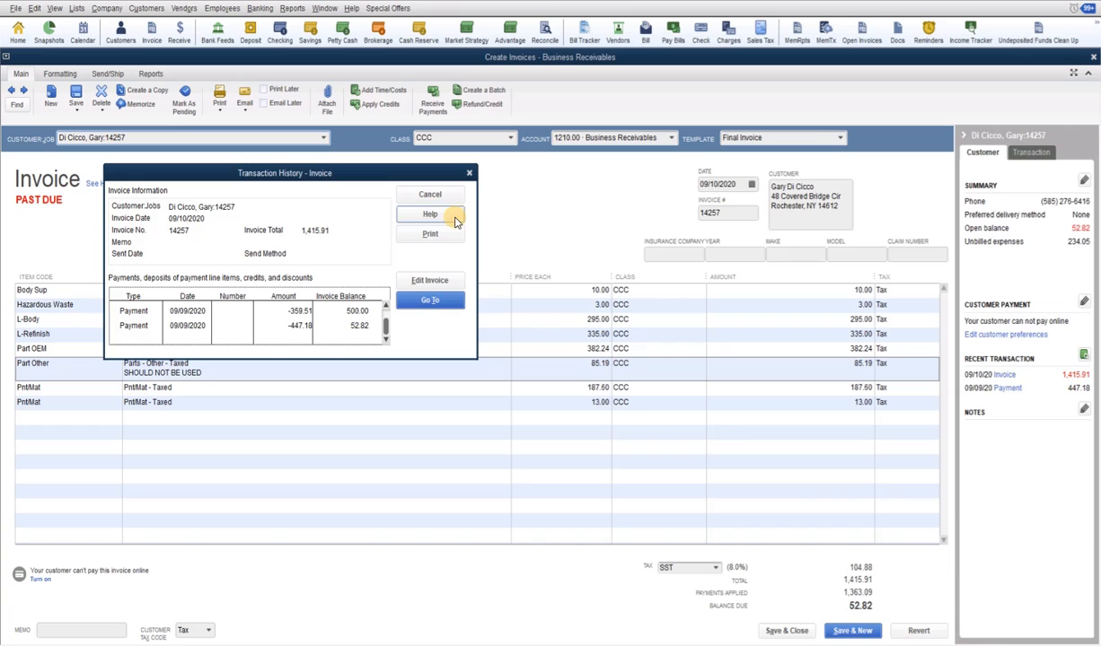
left_click(430, 196)
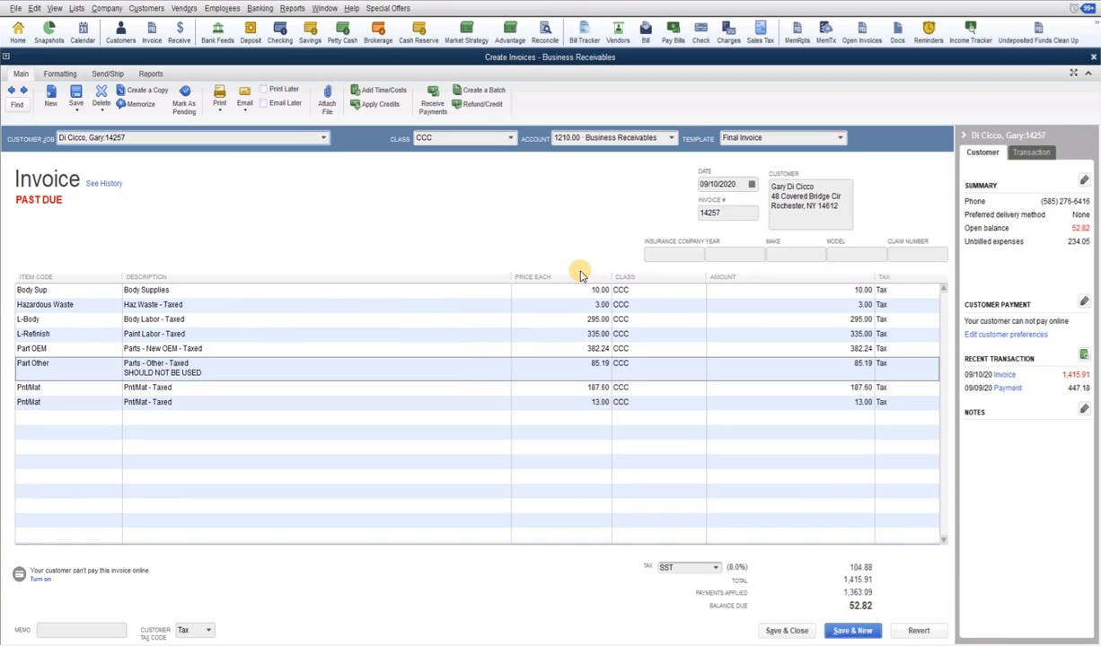
Switch to CCC ONE and open the receipts of the matching 2010 Honda Accord repair order
key("alt+Tab")
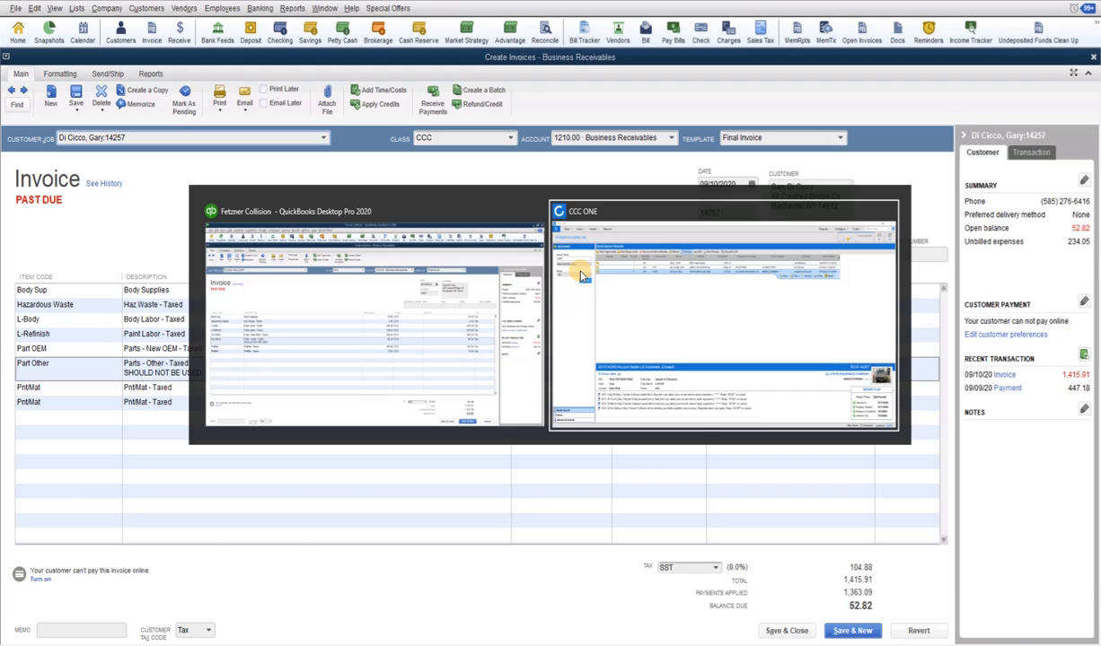
left_click(580, 276)
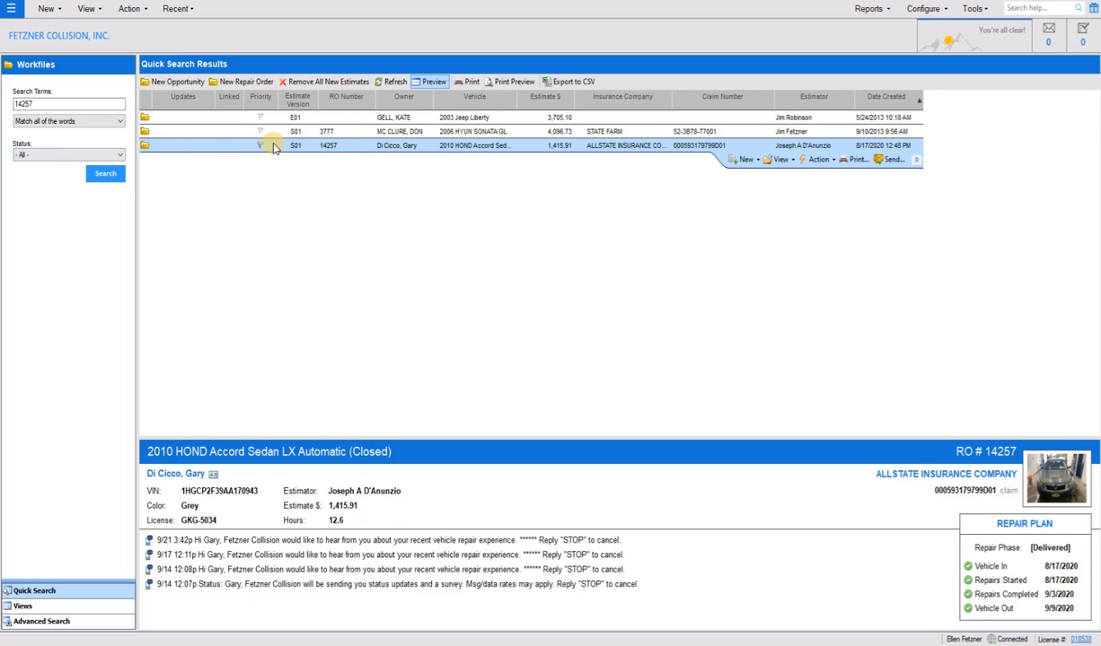
double_click(353, 148)
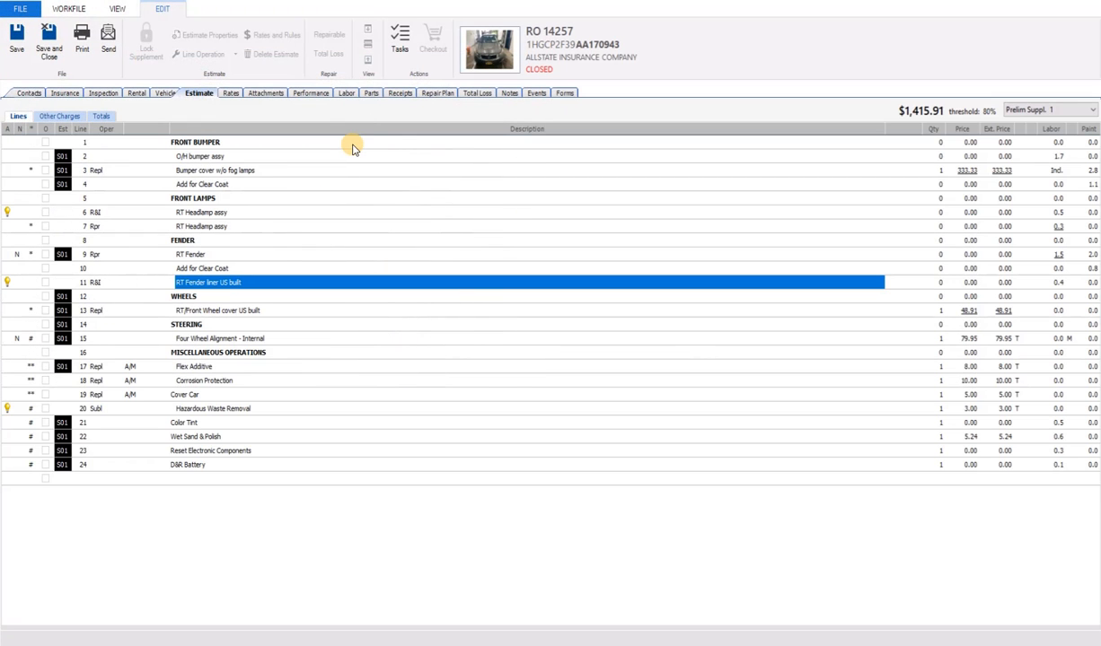
left_click(399, 93)
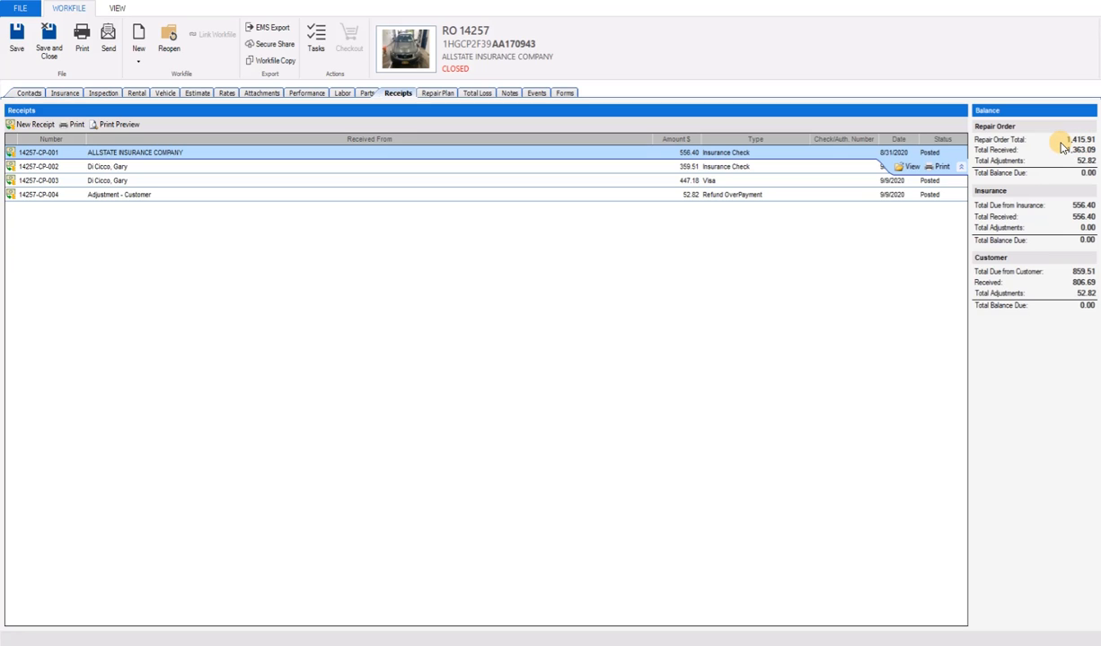
Compare the invoice in QuickBooks with the repair order's receipts, ending back in CCC ONE
key("alt+Tab")
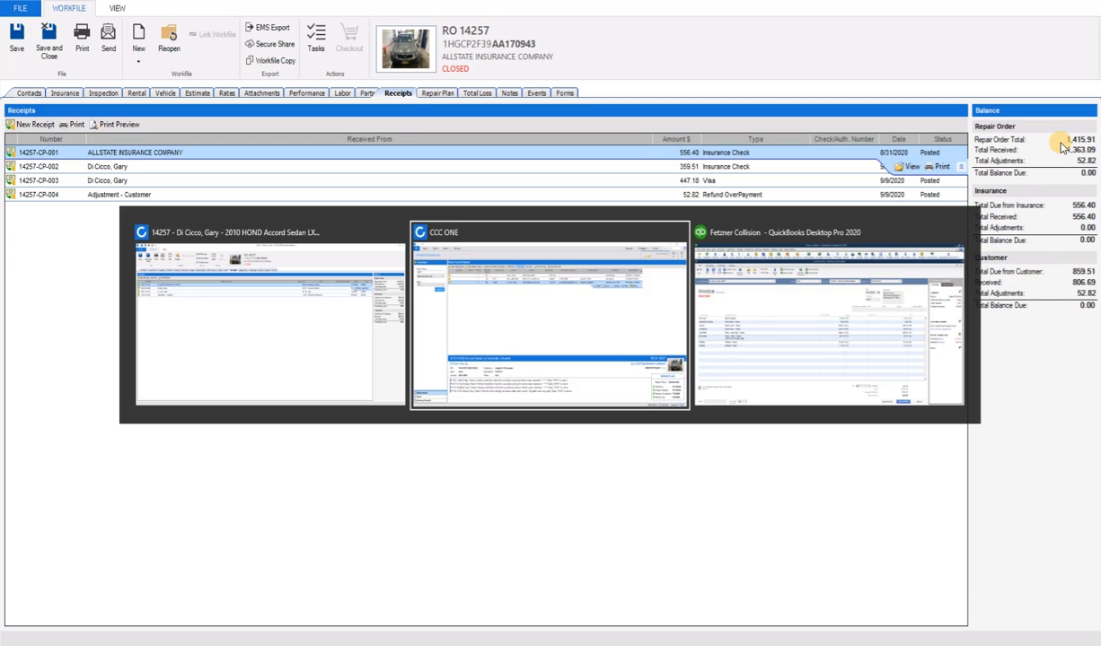
key("alt+Tab")
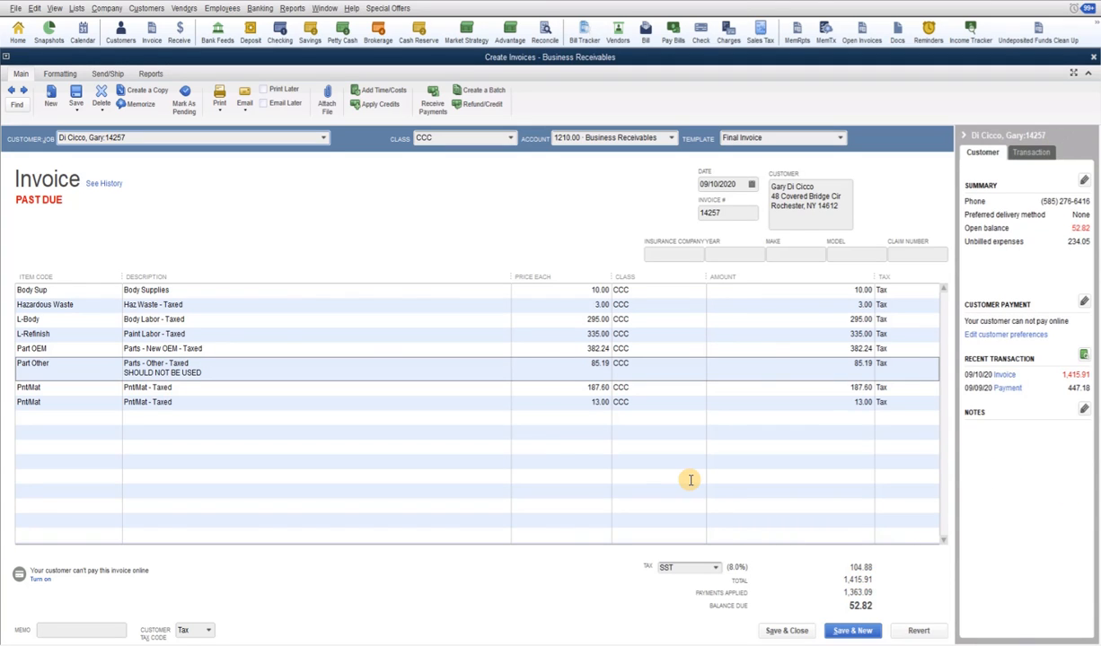
key("alt+Tab")
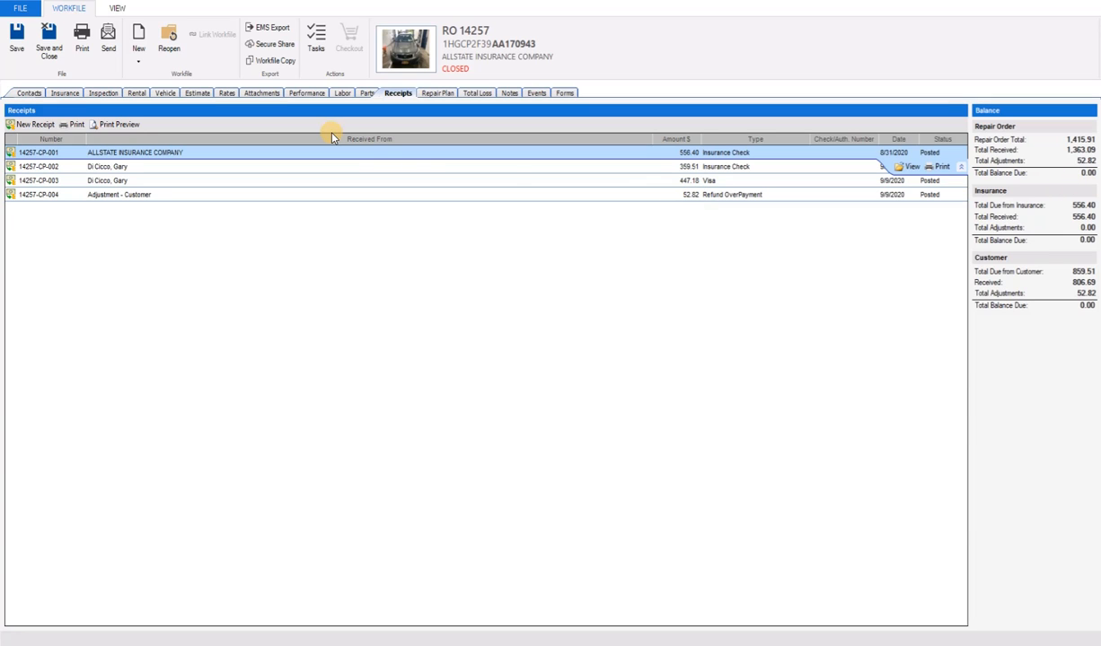
Show the estimate lines and reopen the closed repair order
left_click(199, 94)
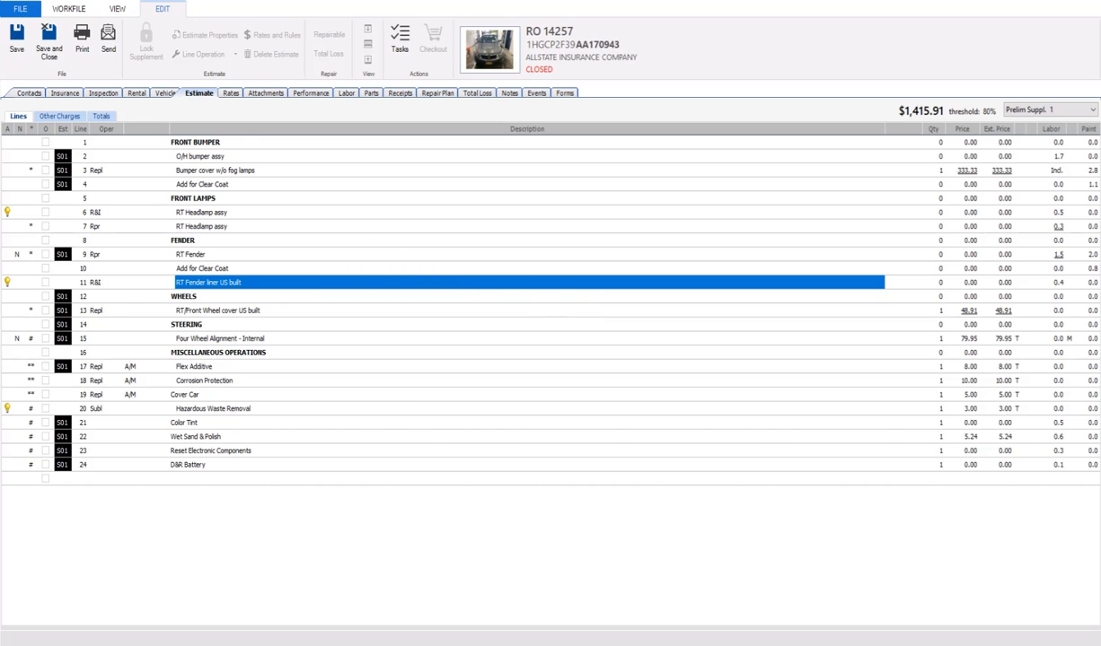
left_click(72, 9)
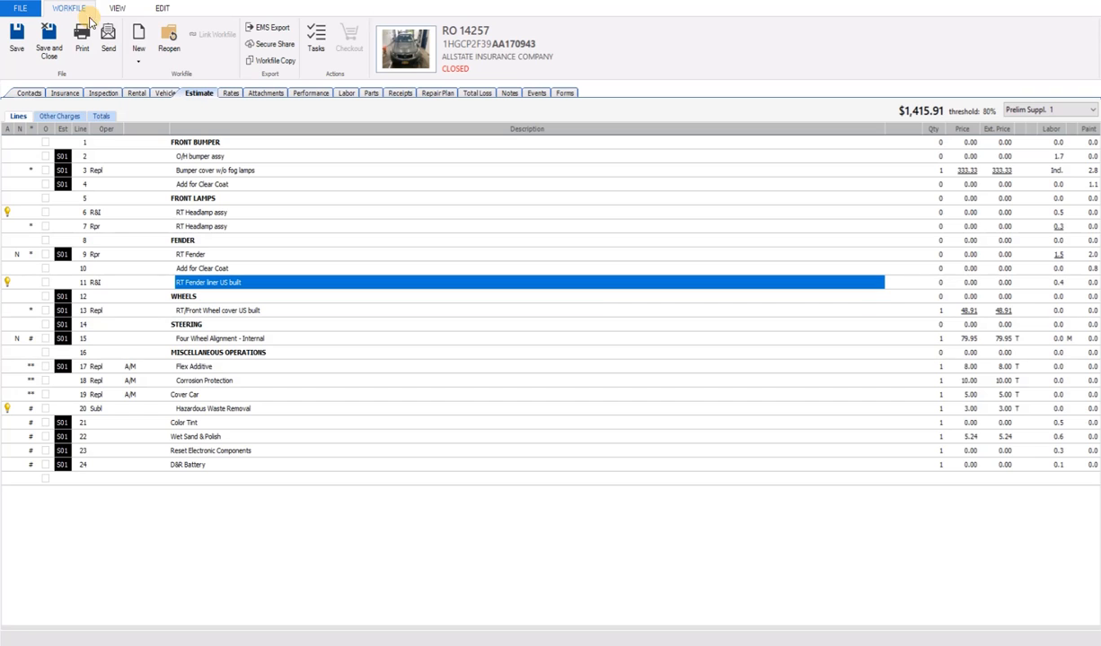
left_click(175, 43)
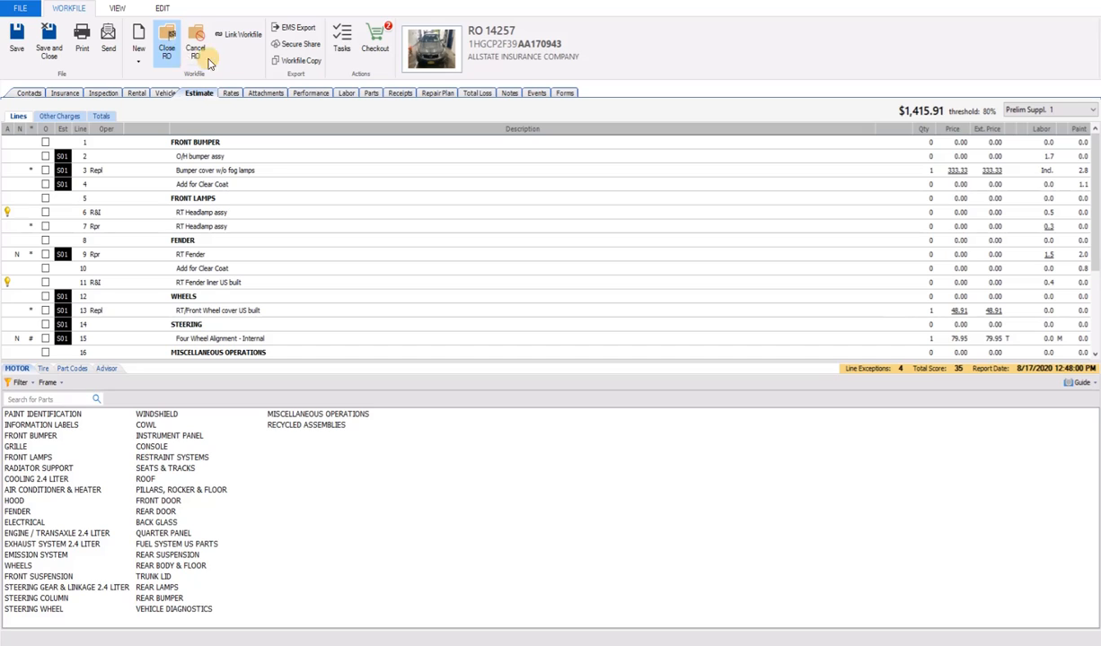
Delete the "RT/Front Wheel cover US built" line from the estimate
left_click(255, 312)
right_click(256, 311)
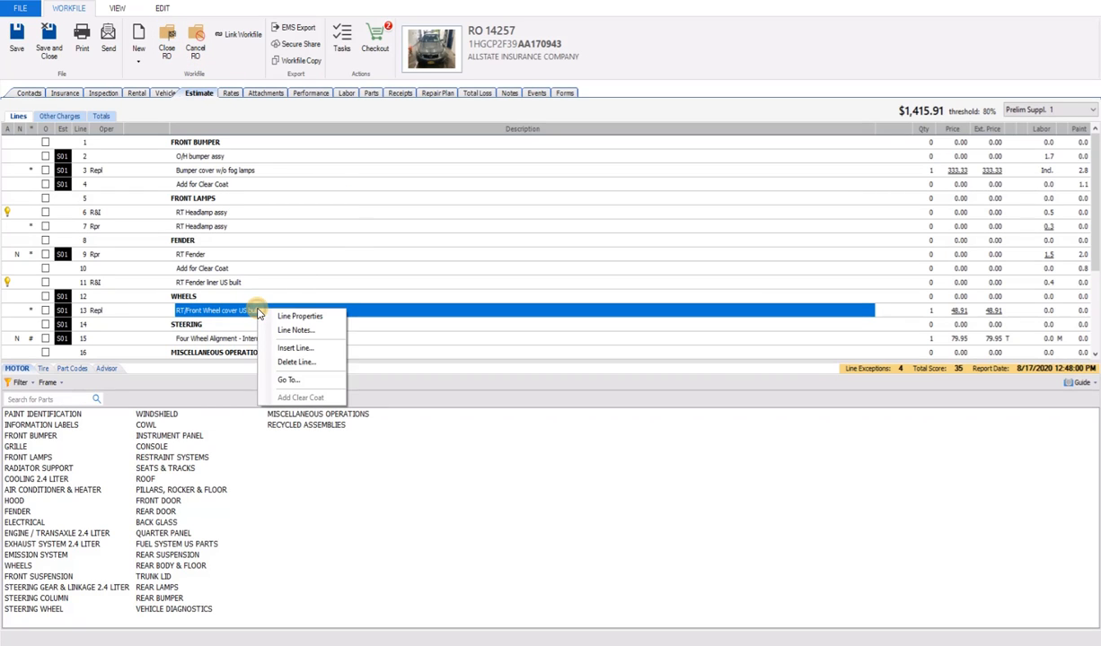
left_click(316, 363)
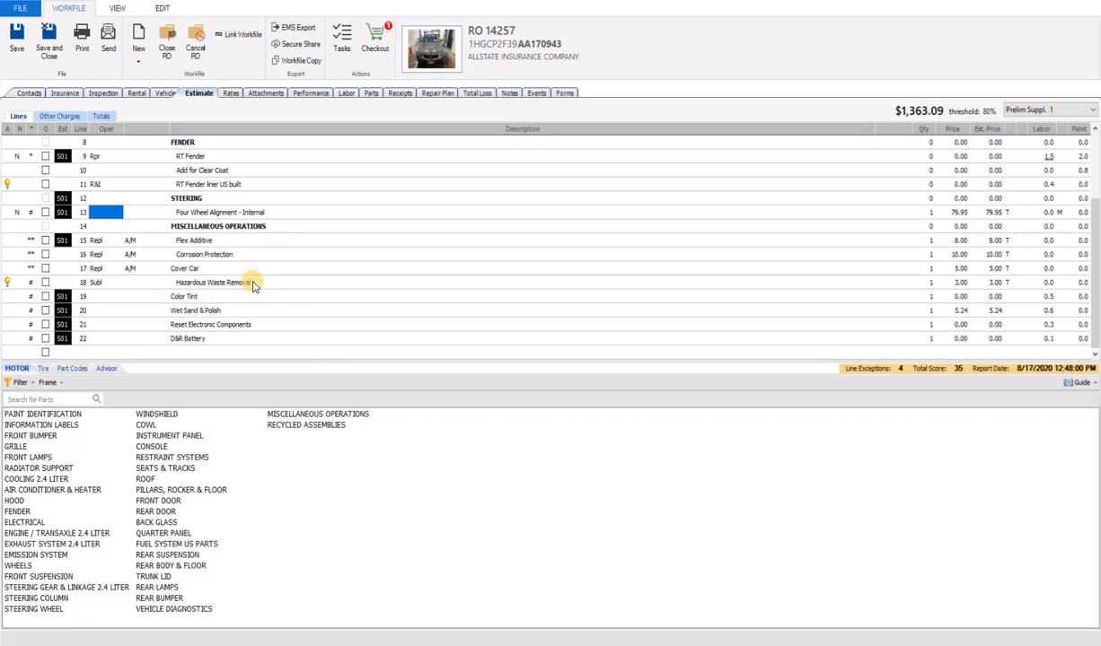
Open the line notes of the MISCELLANEOUS OPERATIONS estimate line for editing
right_click(199, 352)
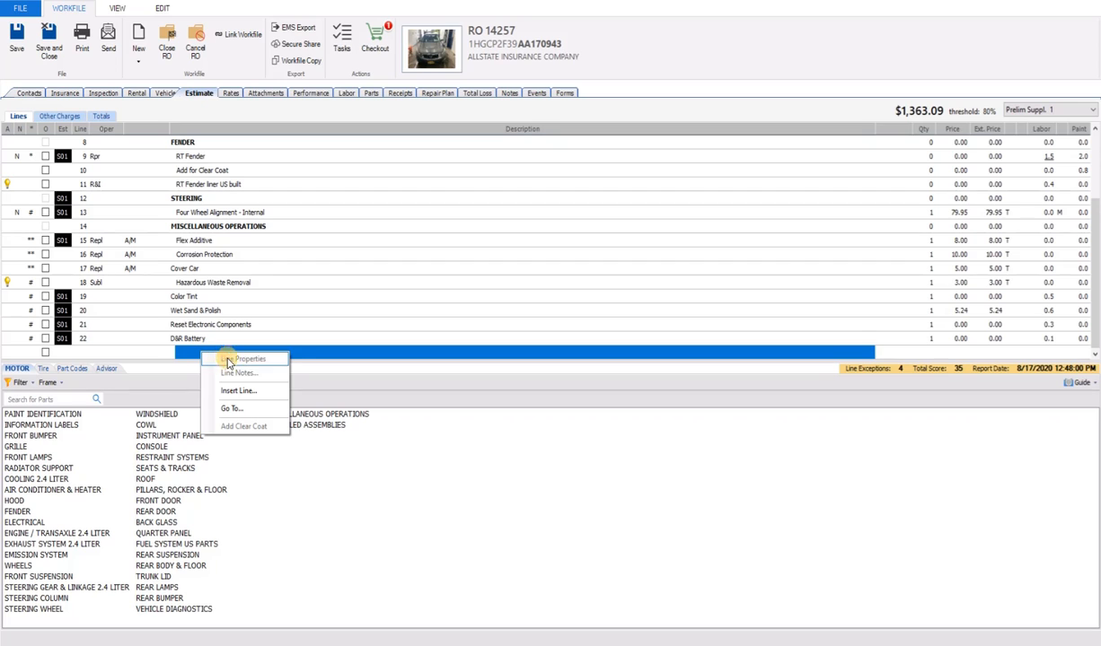
left_click(225, 229)
right_click(224, 229)
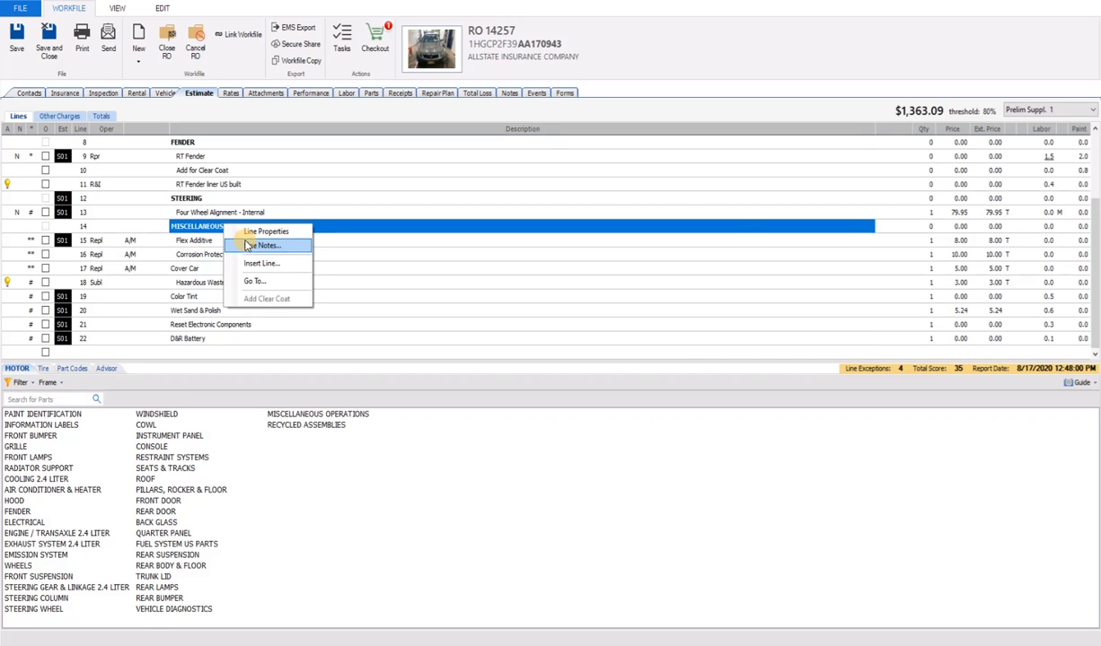
left_click(244, 246)
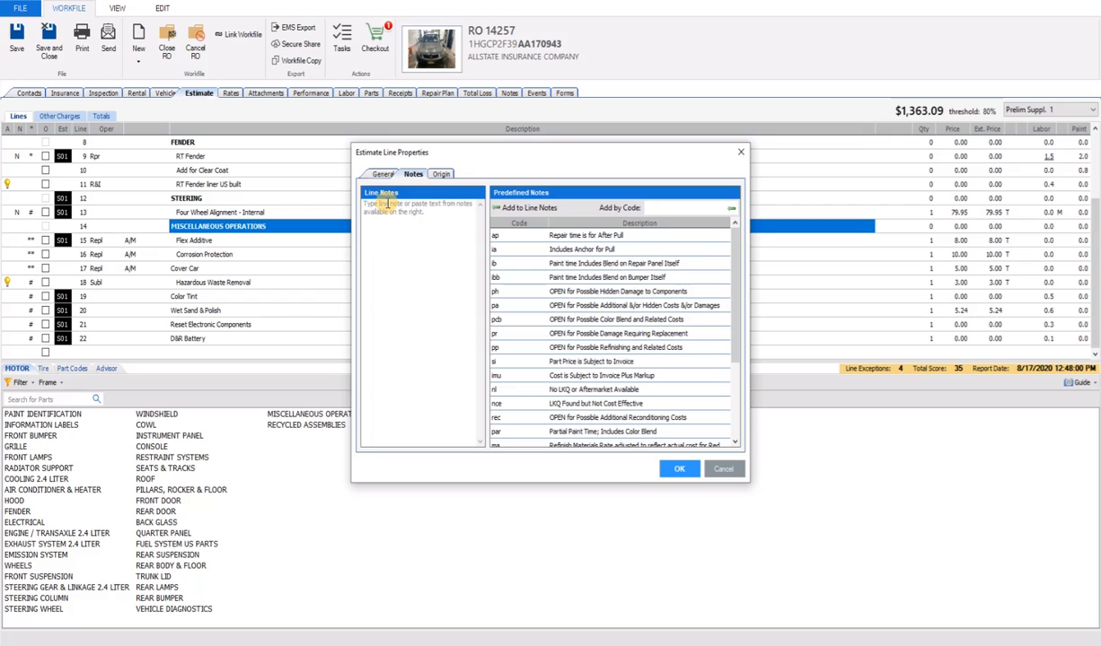
left_click(382, 205)
type("c")
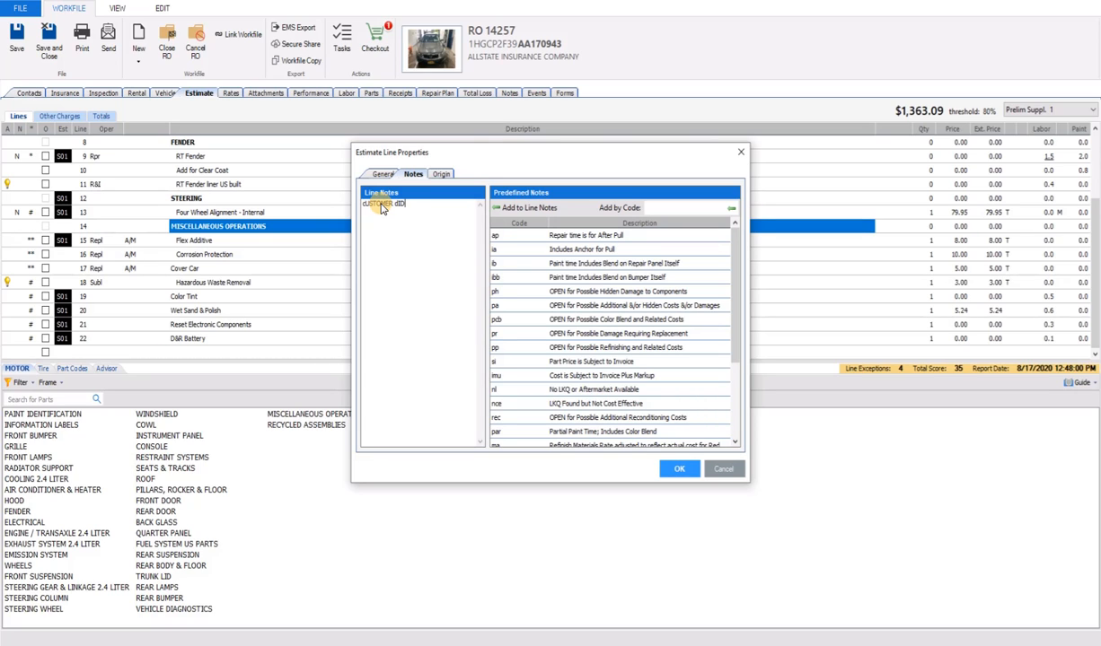
key("BackSpace")
key("BackSpace")
key("BackSpace")
key("BackSpace")
key("BackSpace")
key("BackSpace")
key("BackSpace")
key("BackSpace")
key("BackSpace")
key("BackSpace")
key("BackSpace")
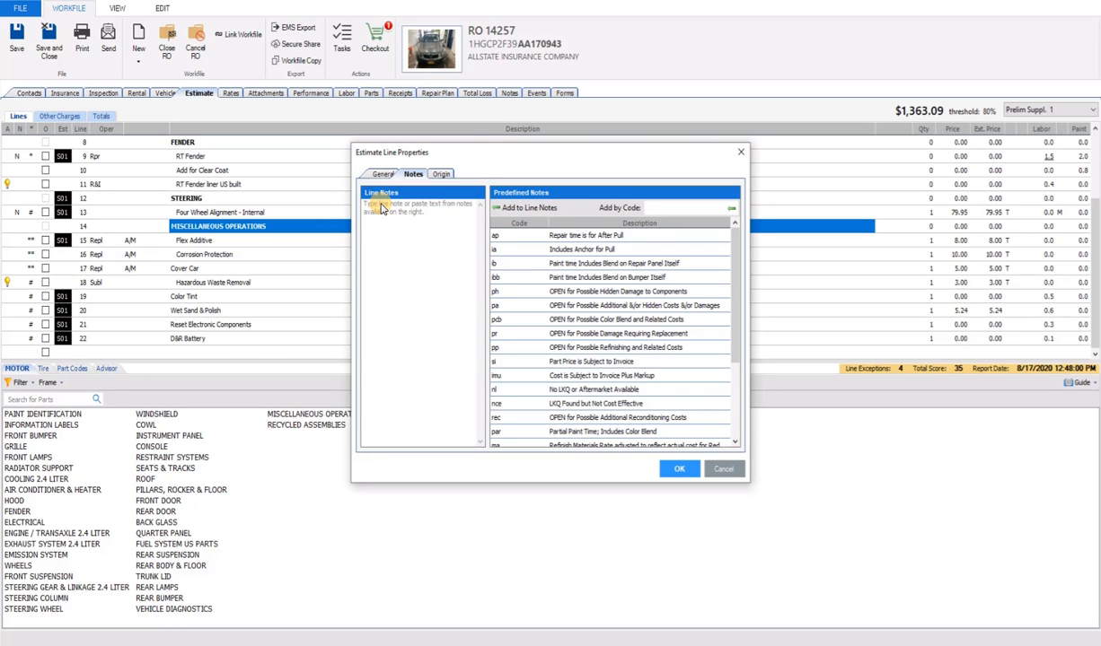
Enter the line note "Customer Did Not Want Wheel Replaced. Refunded $52.82" and confirm it
type("C")
type(". Refunded $52.82")
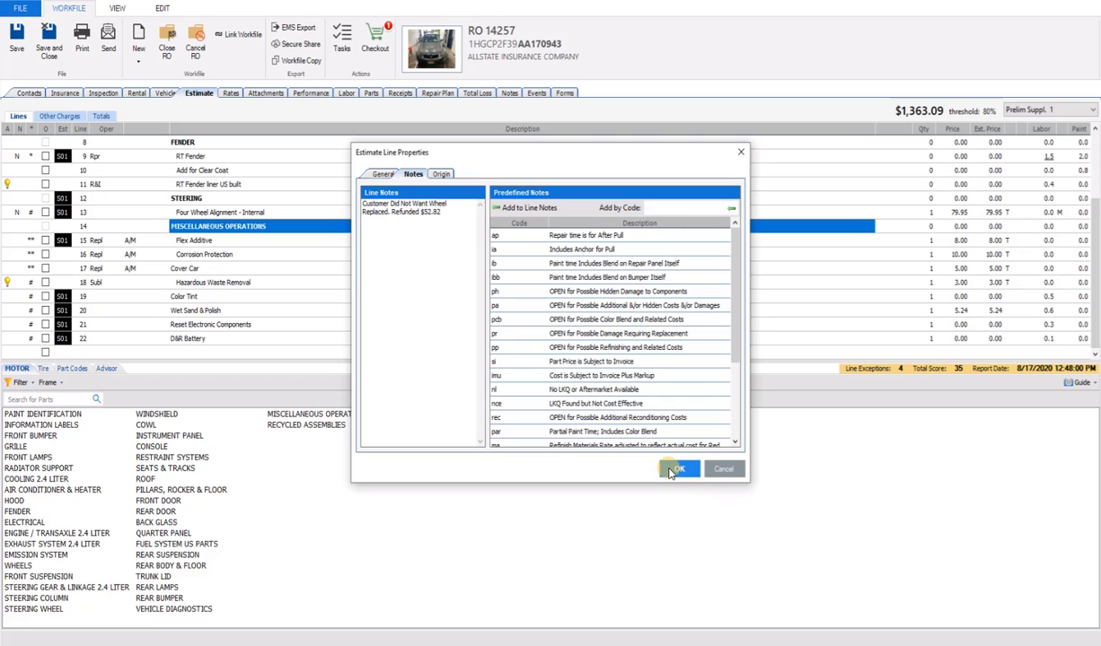
left_click(674, 469)
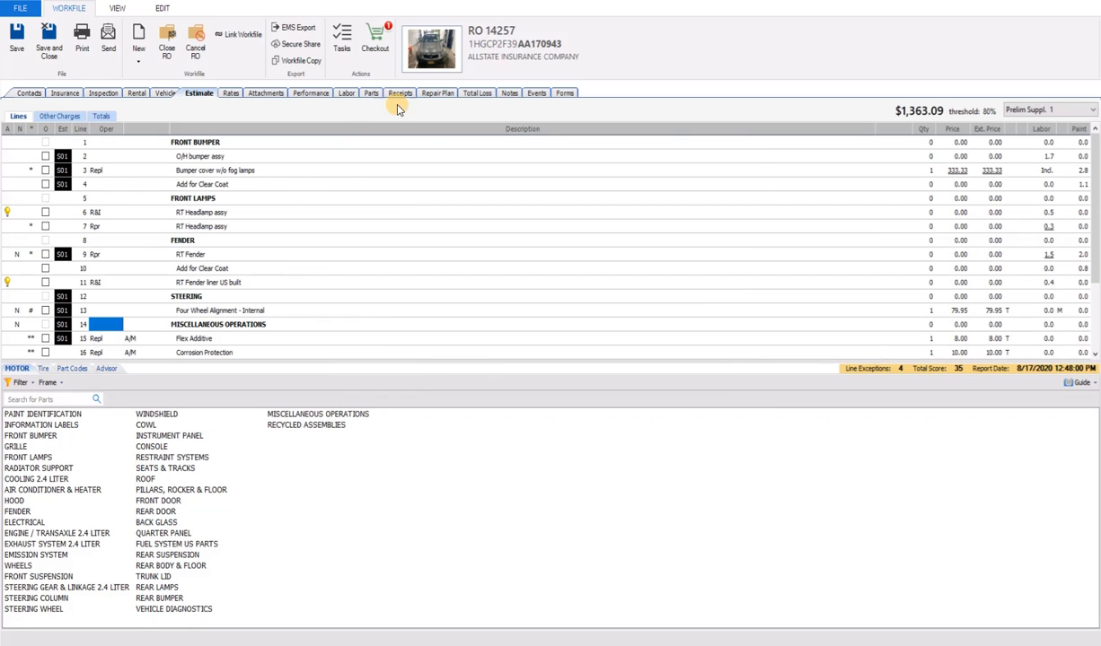
Check the repair order's notes and receipts, and save the workfile
left_click(509, 93)
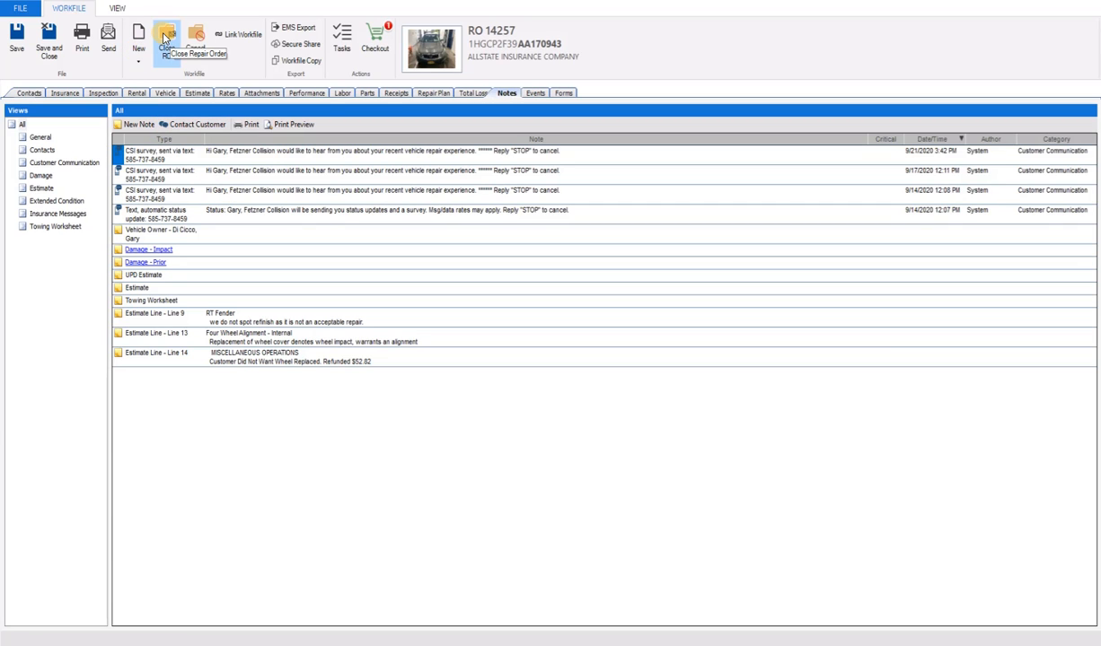
left_click(395, 93)
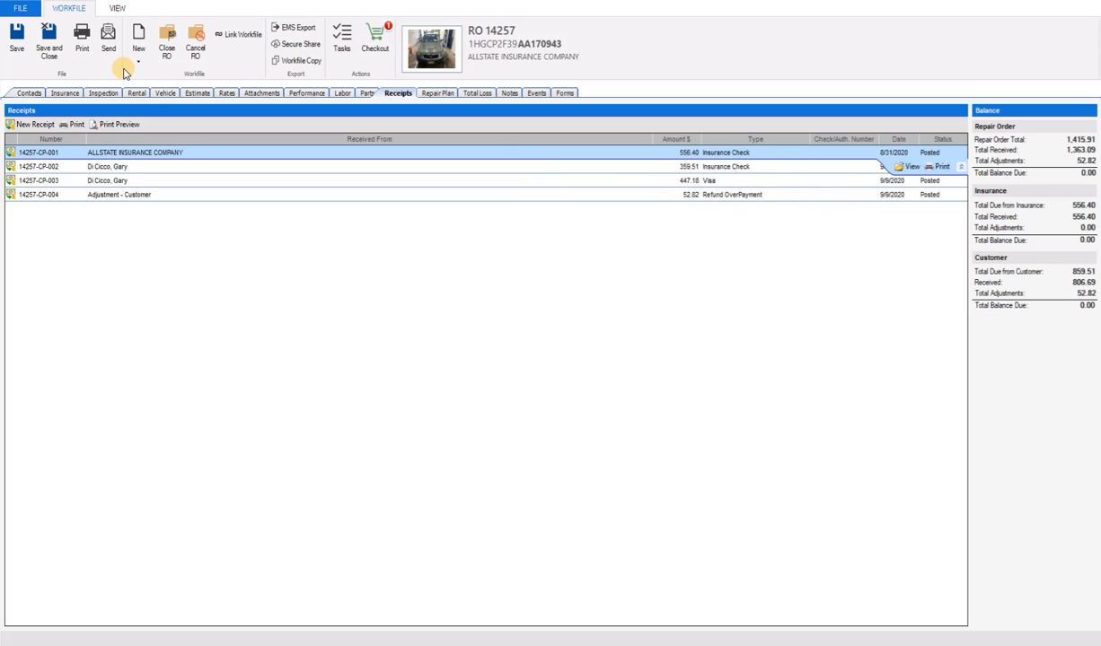
left_click(17, 37)
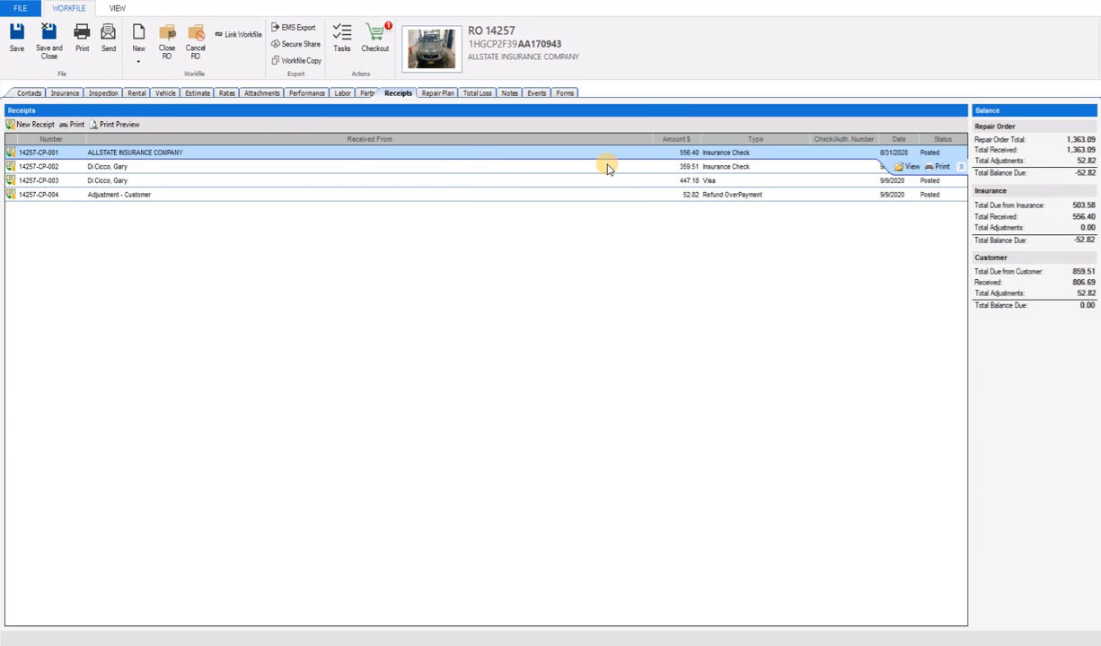
Start a new receipt of type Refund OverPayment, received from Insurance, with an amount of -52.82
left_click(585, 196)
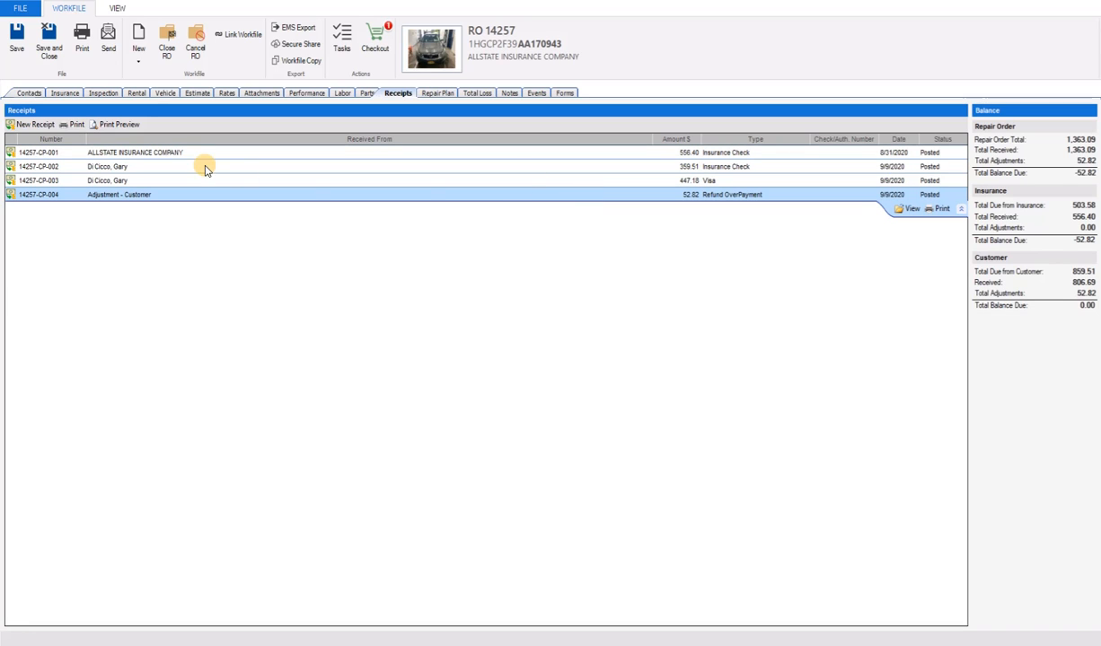
left_click(36, 125)
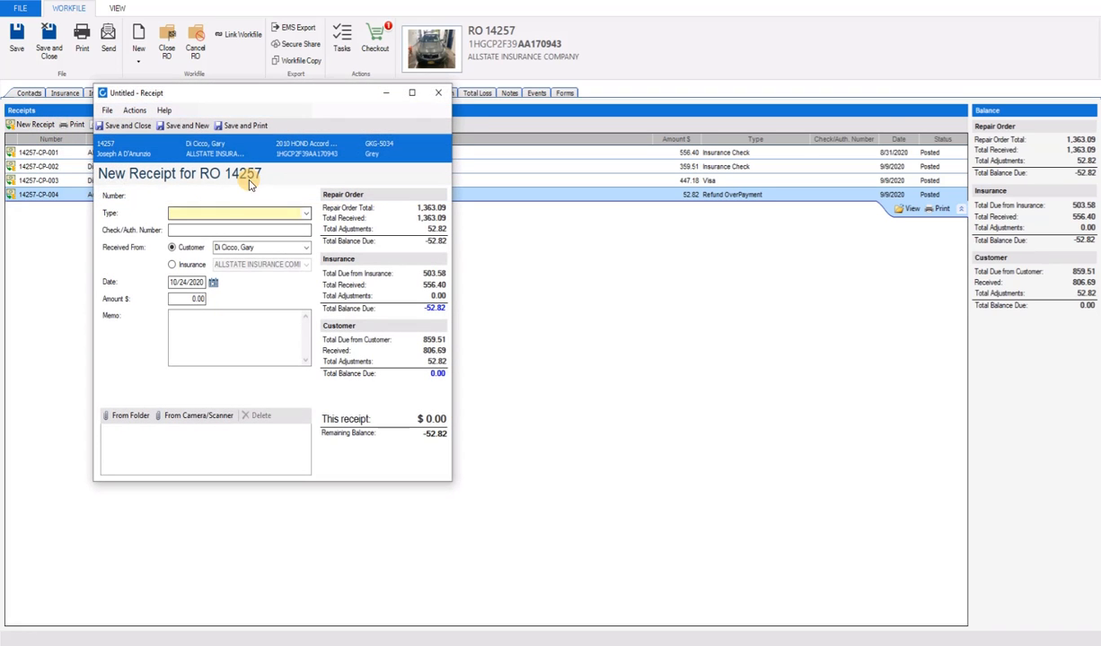
left_click(220, 213)
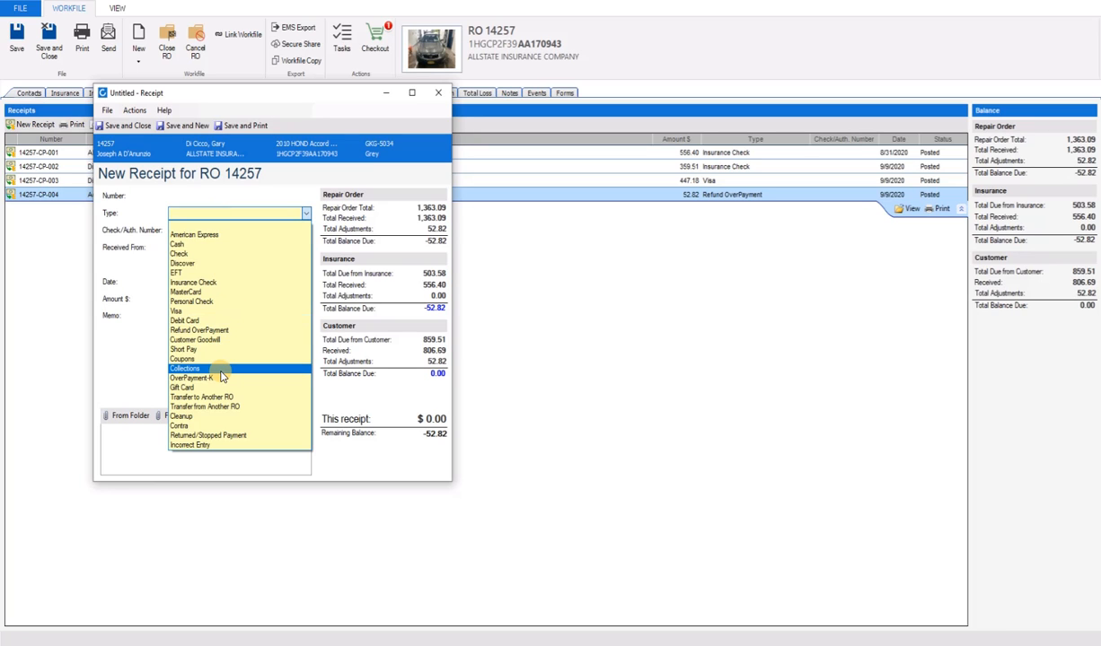
left_click(211, 331)
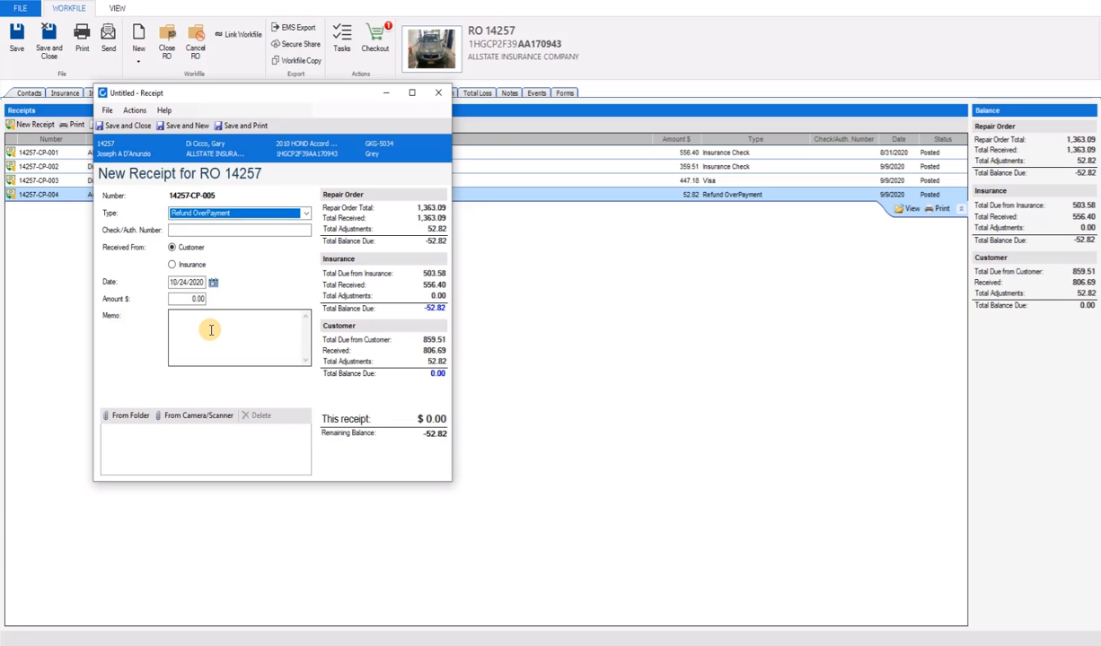
left_click(171, 264)
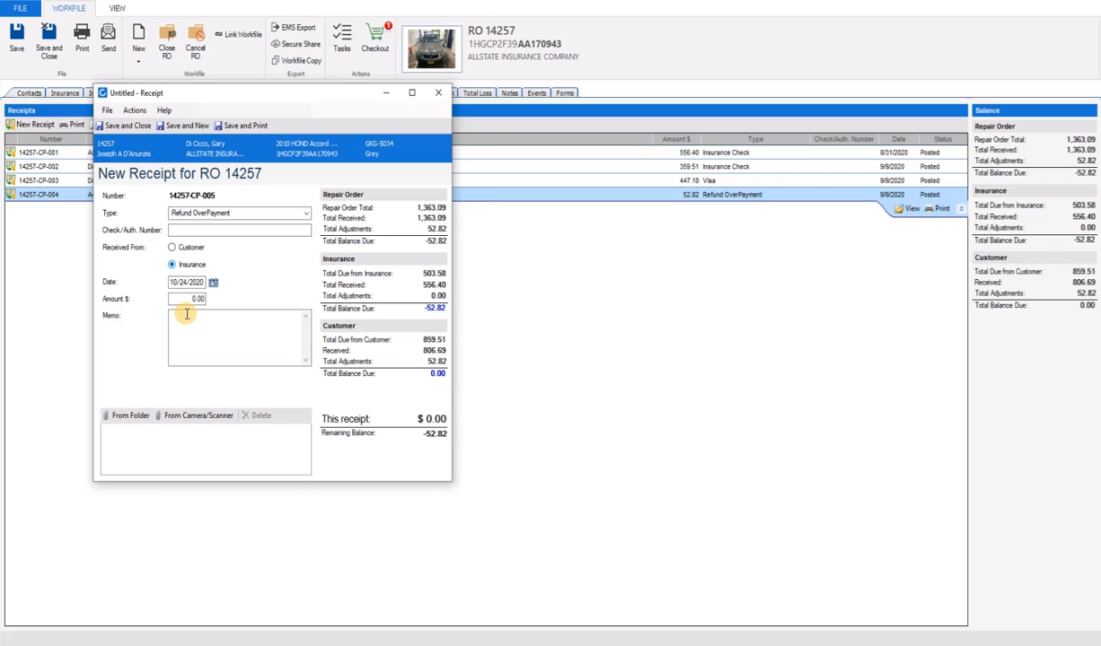
left_click(186, 298)
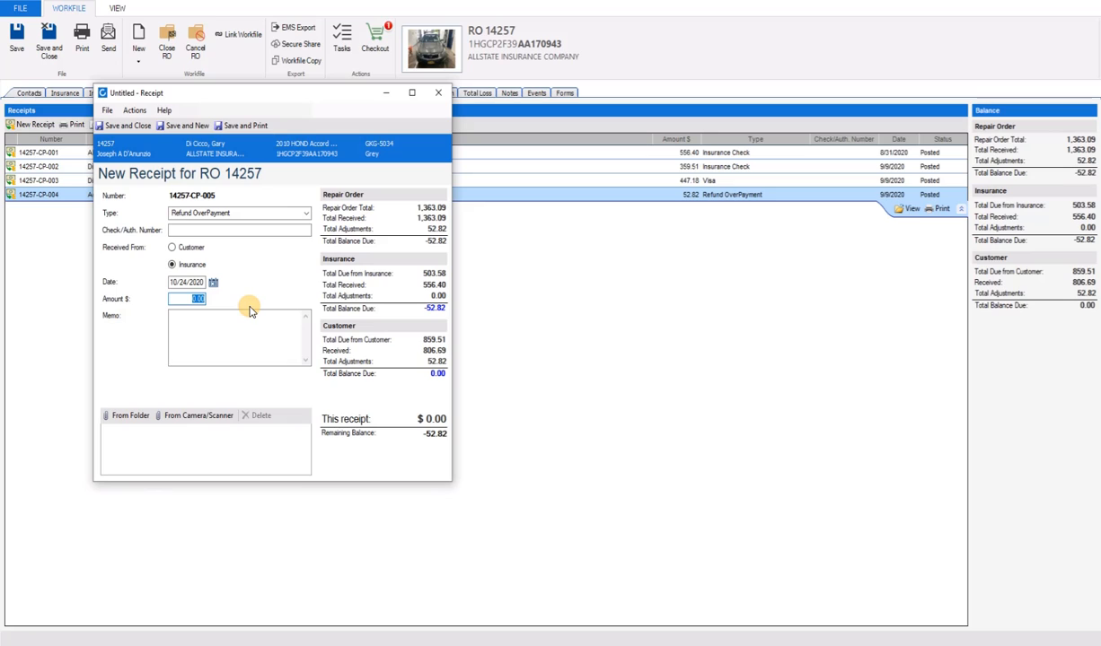
type("-52.82")
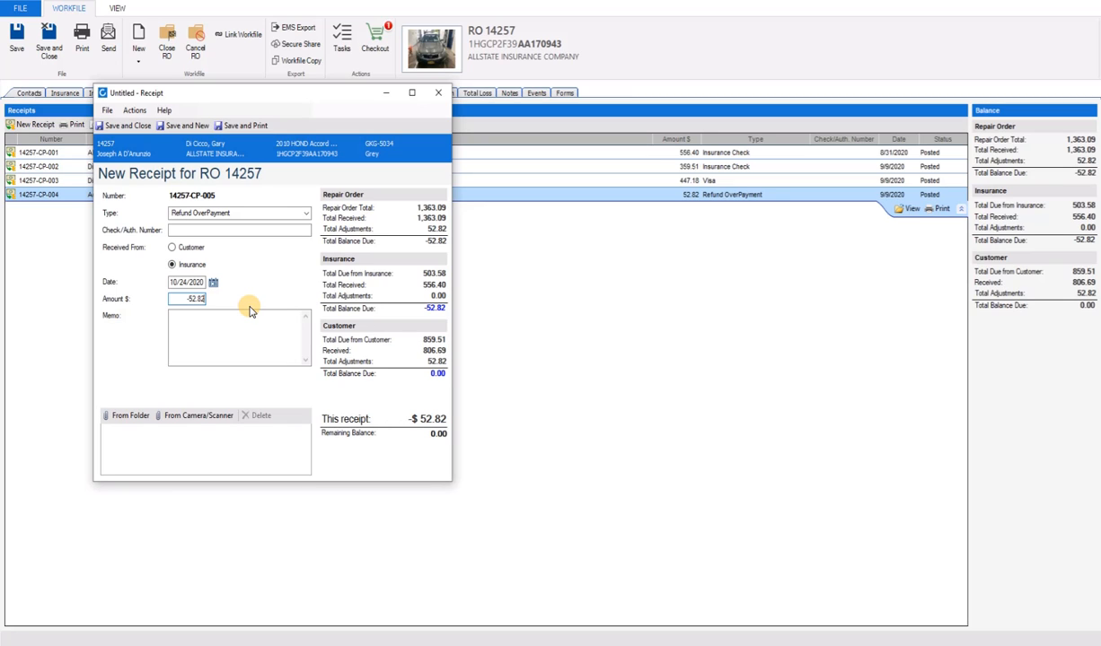
Set the refund receipt's date to 9/9/2020, and save and close the receipt
left_click(213, 283)
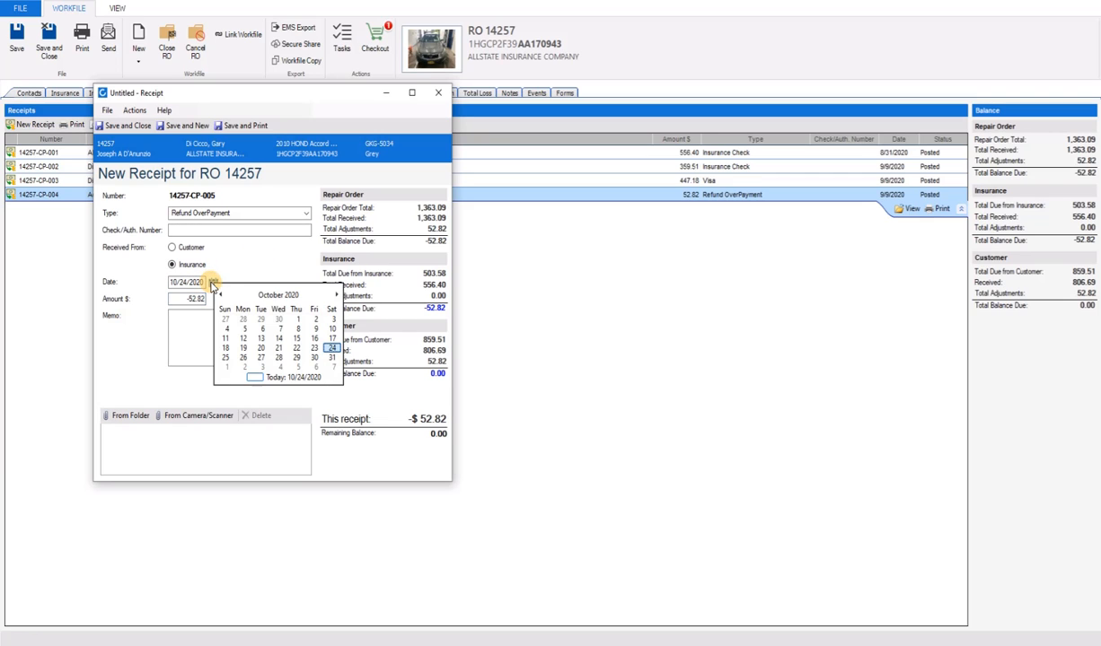
left_click(221, 295)
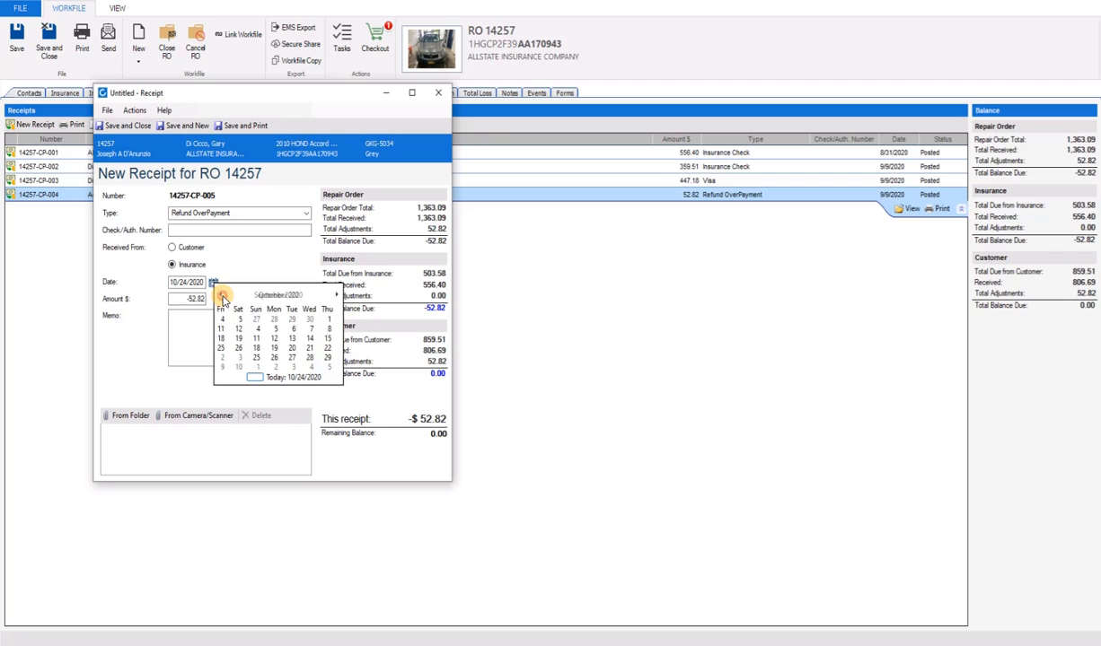
left_click(279, 337)
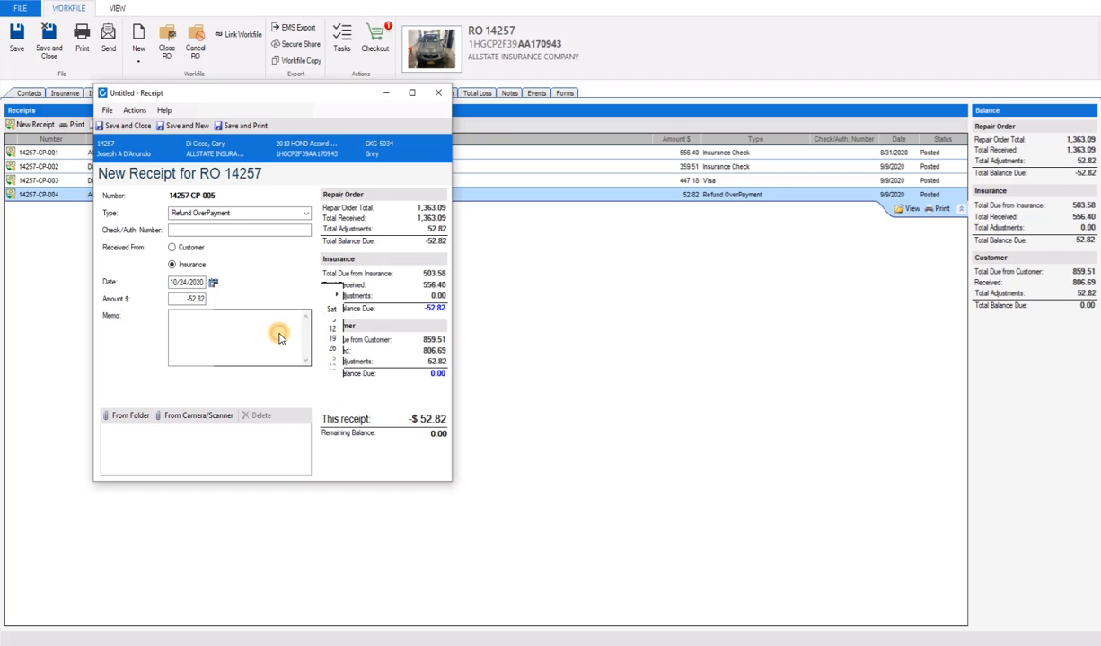
left_click(112, 124)
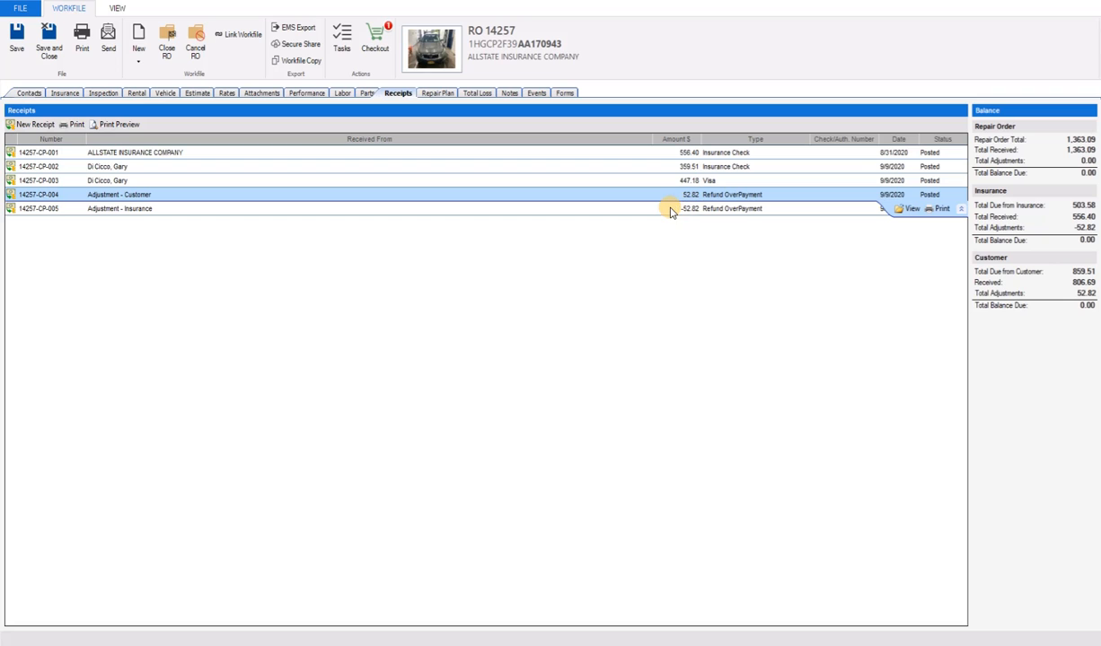
Close the repair order using the Estimate + Supplement(s) sales export option, and save and close the workfile
left_click(169, 41)
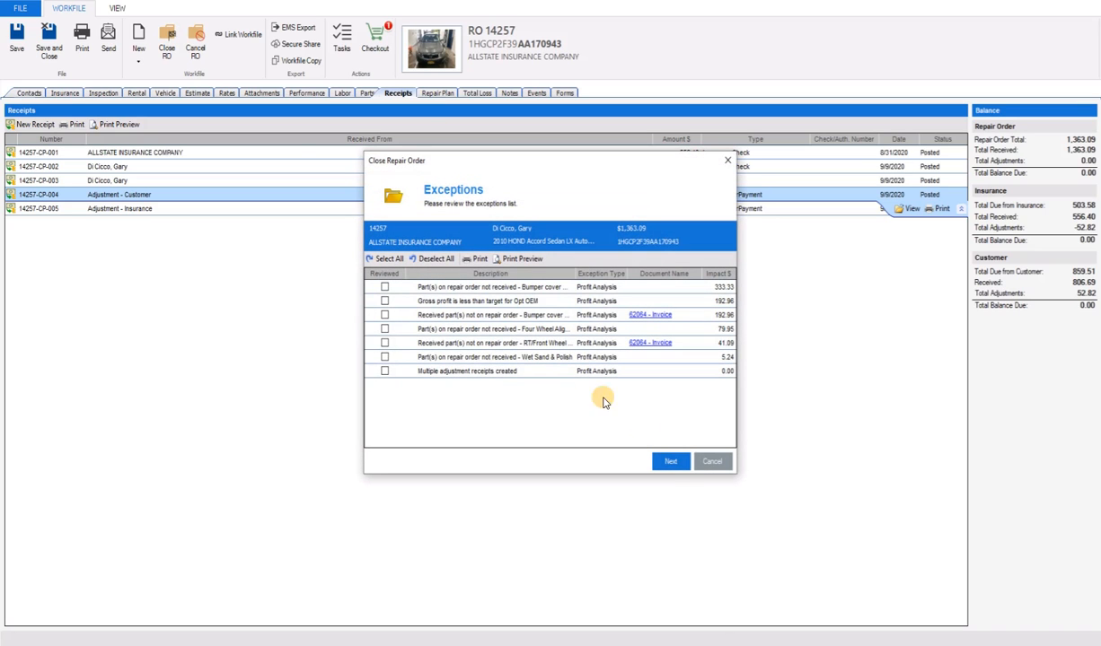
left_click(670, 461)
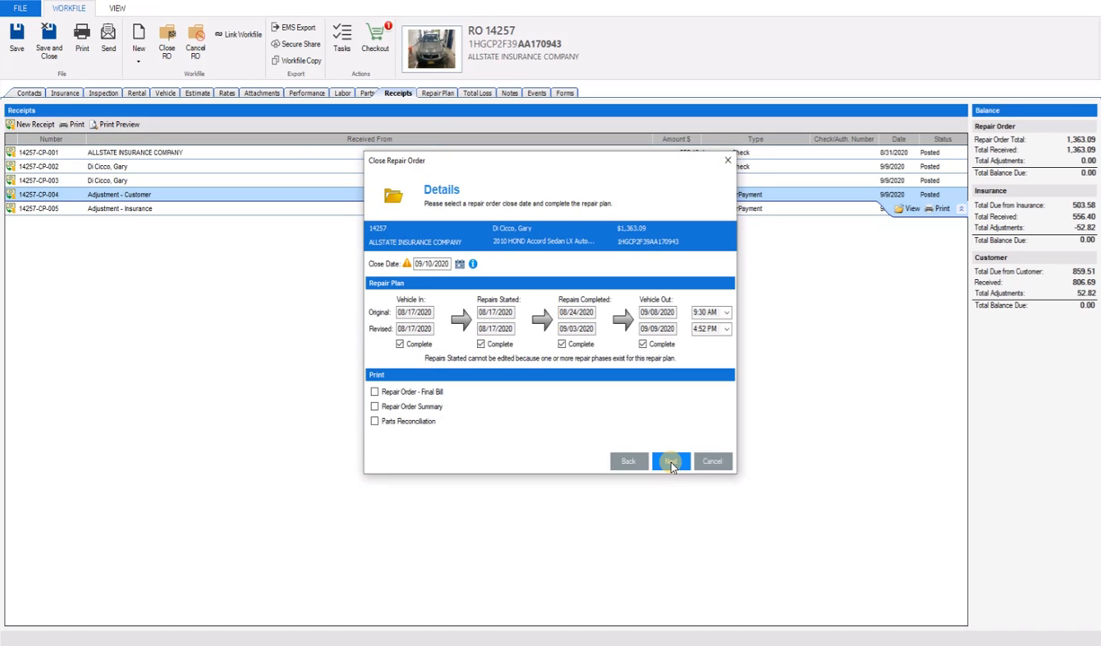
left_click(671, 464)
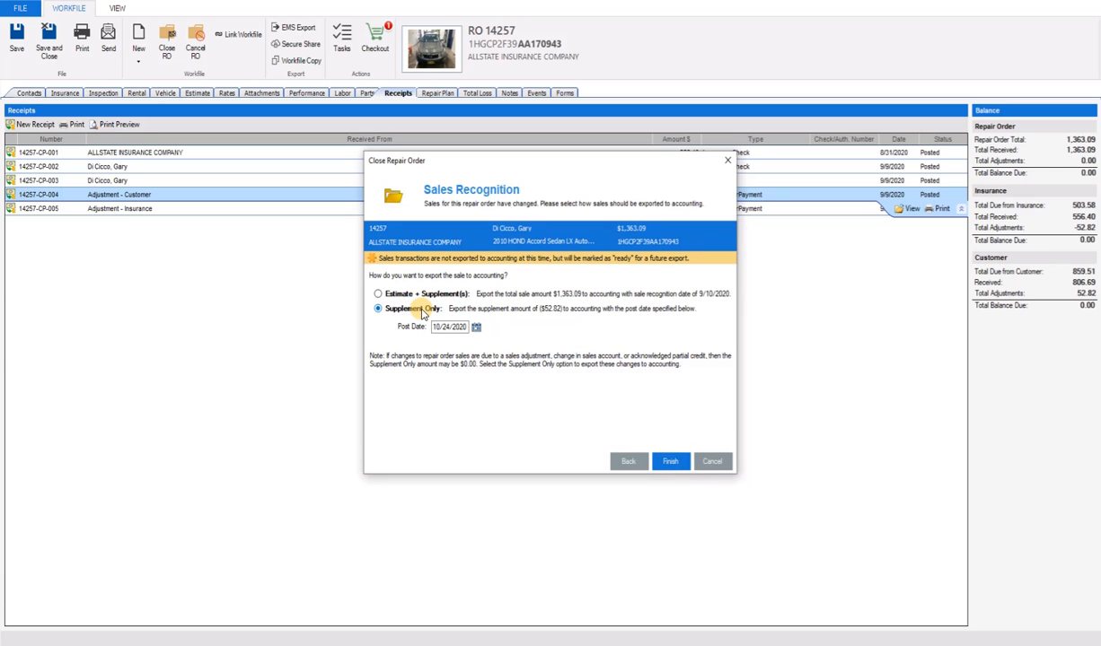
left_click(378, 296)
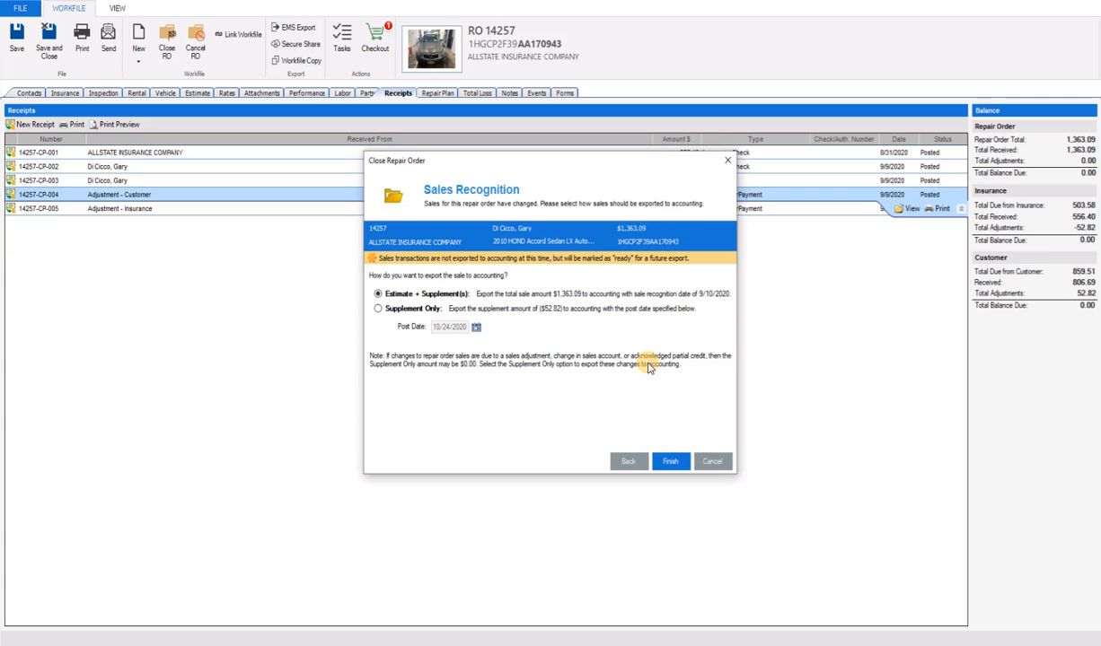
left_click(673, 463)
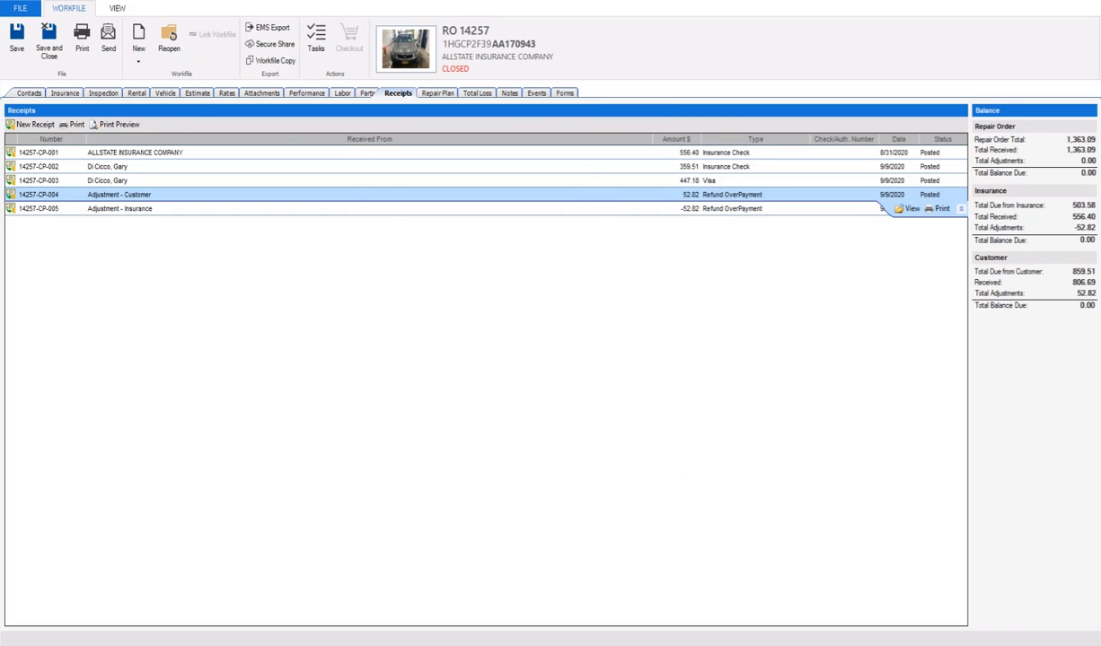
left_click(42, 51)
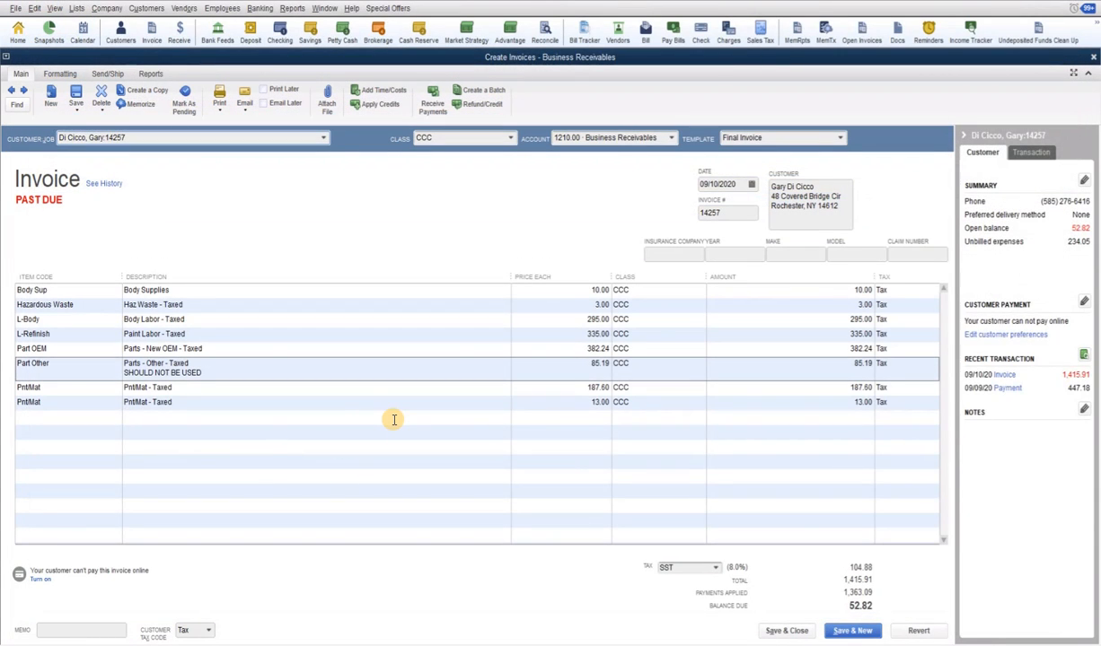
Switch to CCC ONE and set up an accounting export to QuickBooks covering Repair Order Sales and Repair Order Receipts
key("alt+Tab")
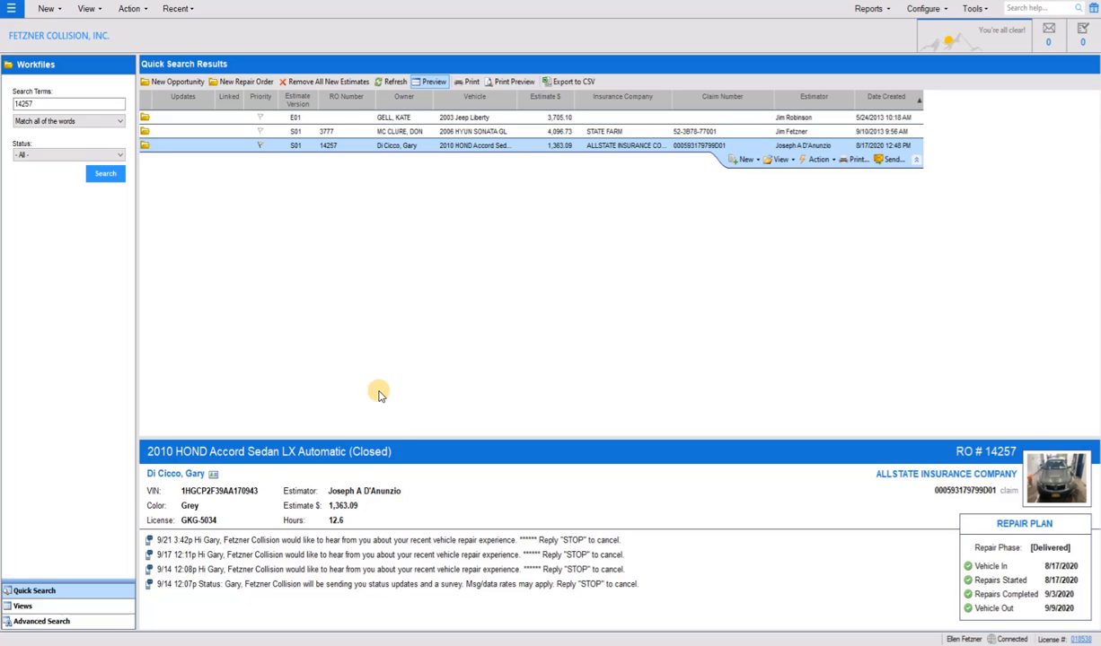
left_click(136, 9)
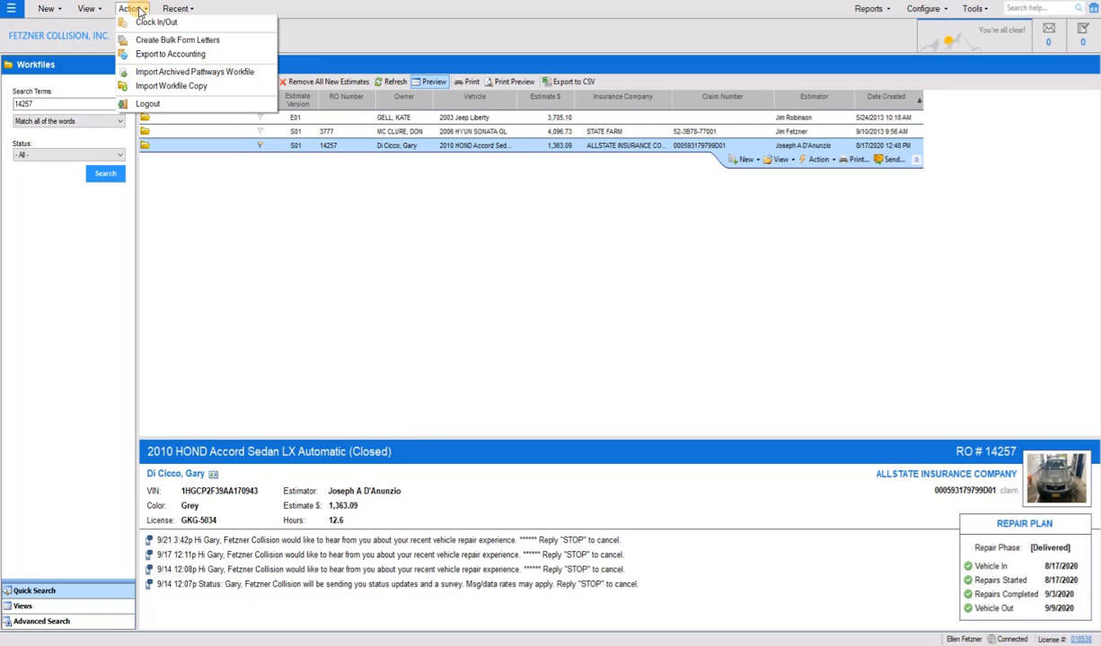
left_click(156, 57)
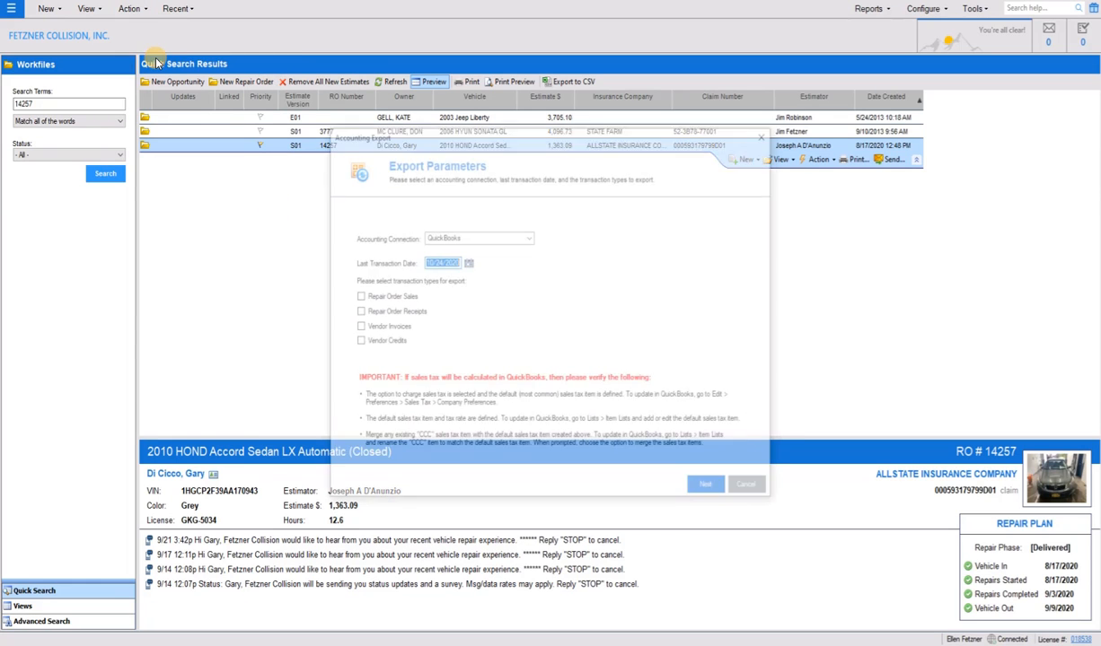
left_click(356, 297)
left_click(357, 311)
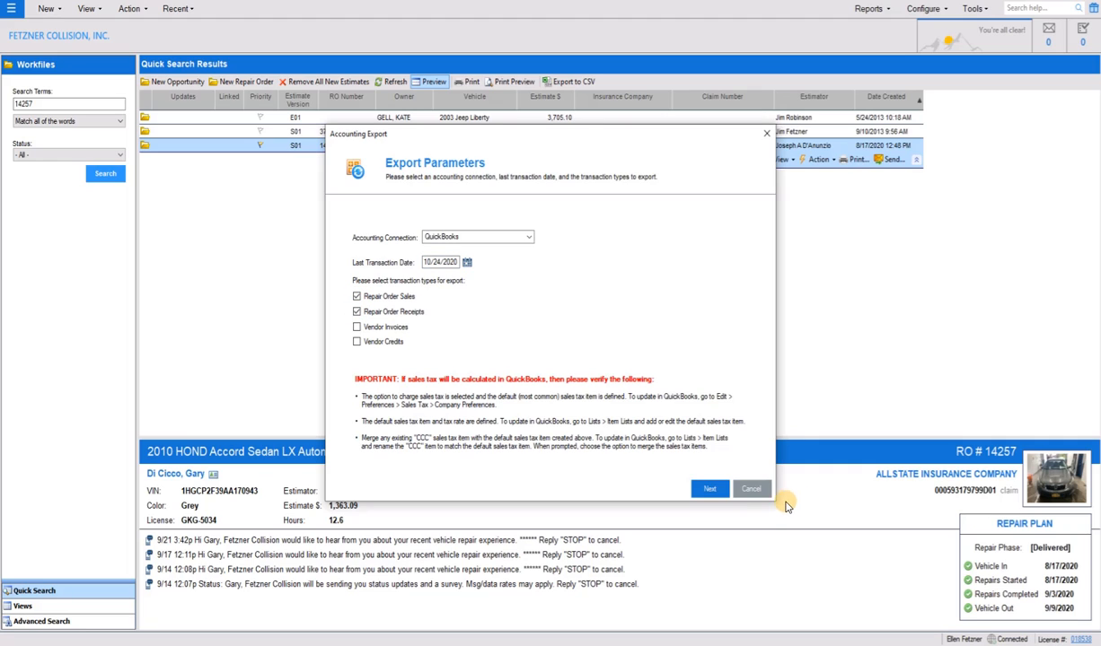
left_click(709, 489)
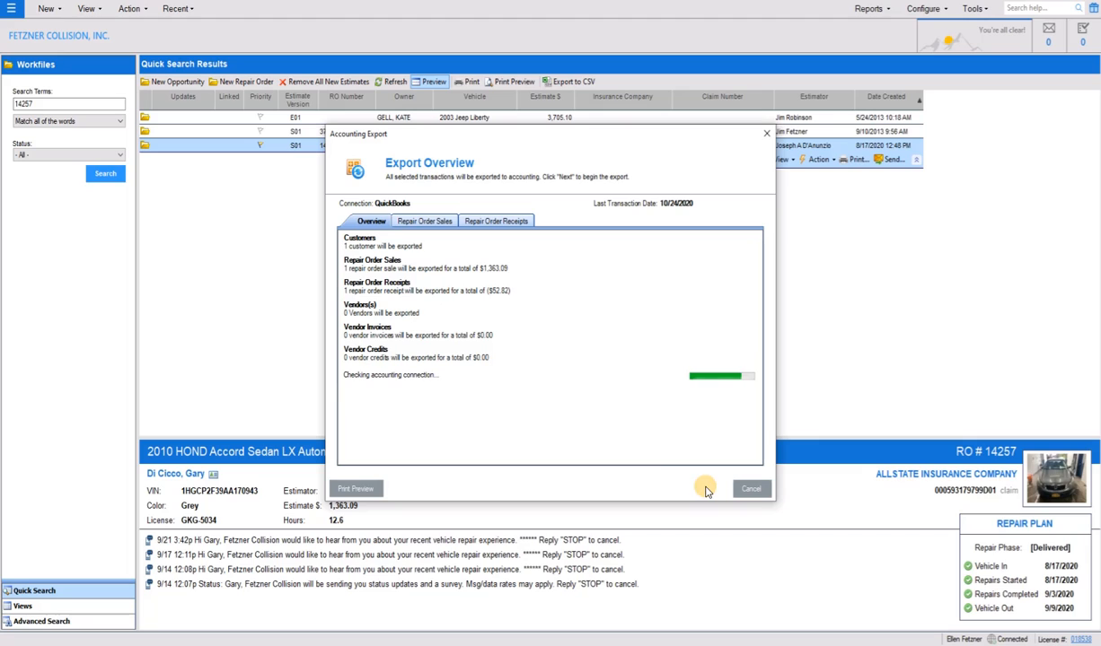
Permanently exclude the -52.82 Refund OverPayment adjustment from the export after reviewing the sales and receipts, and complete the export
left_click(439, 224)
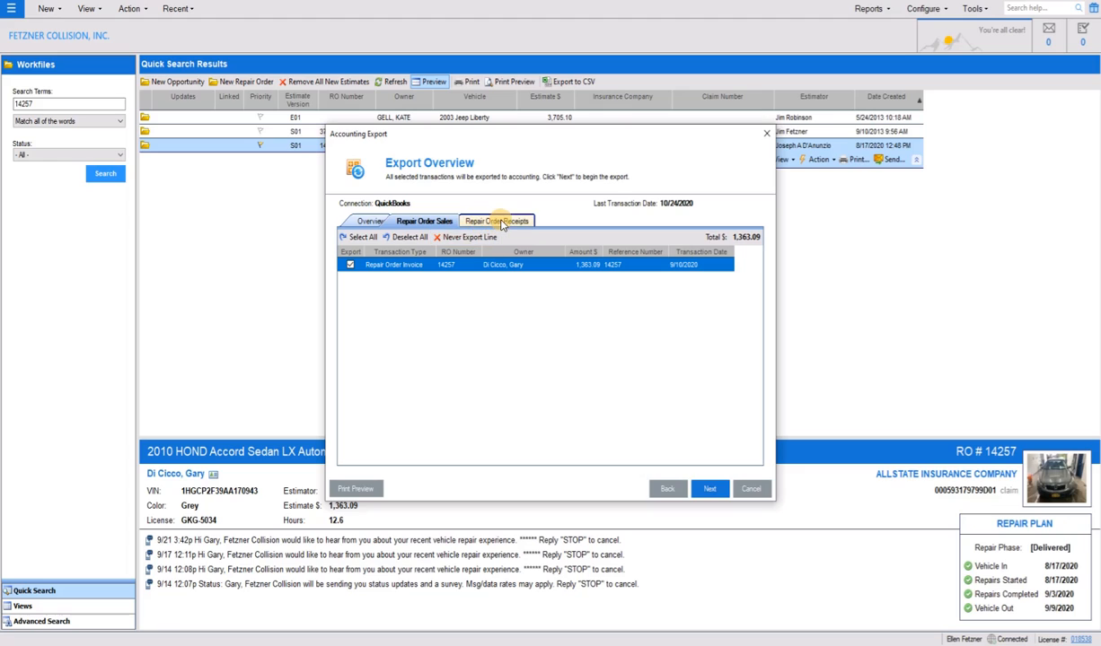
left_click(489, 224)
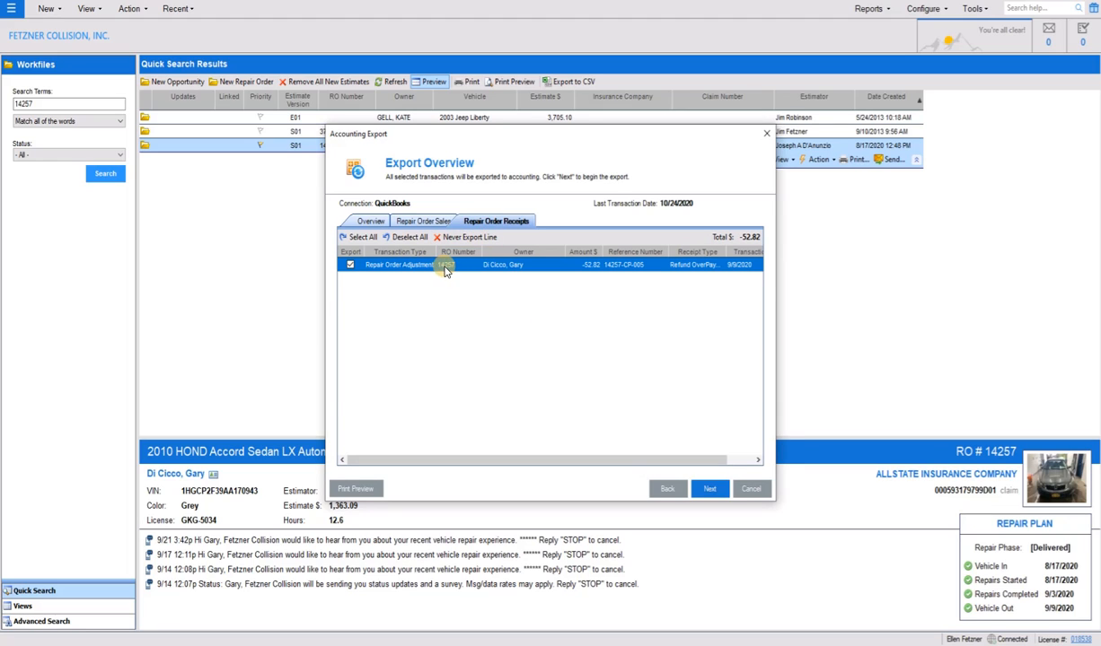
left_click(350, 265)
left_click(470, 239)
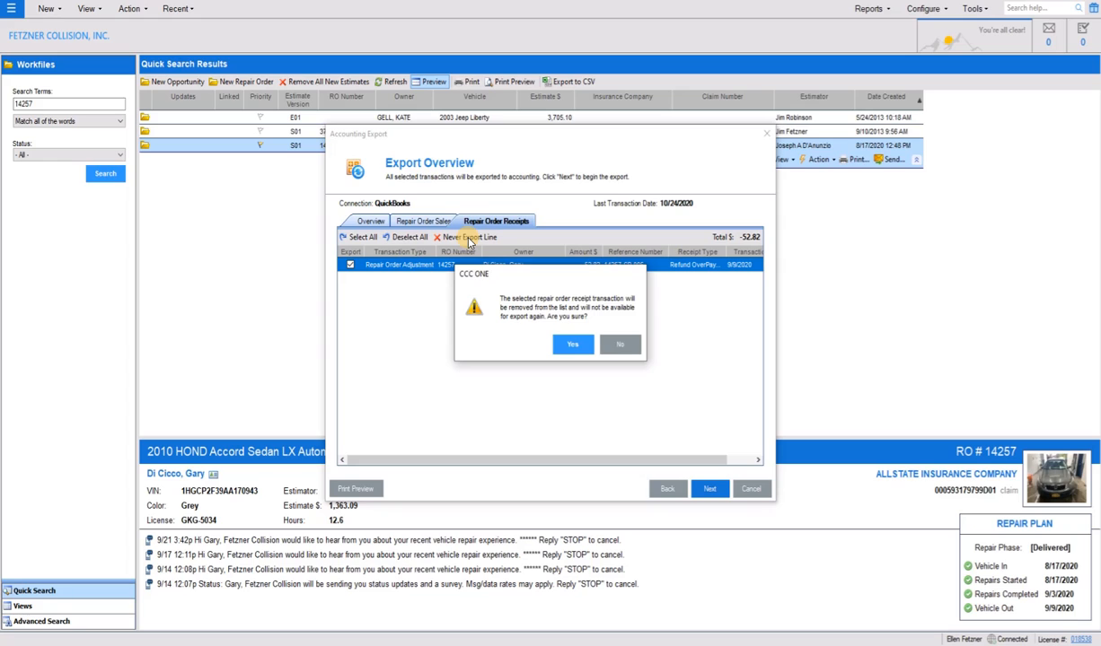
left_click(569, 346)
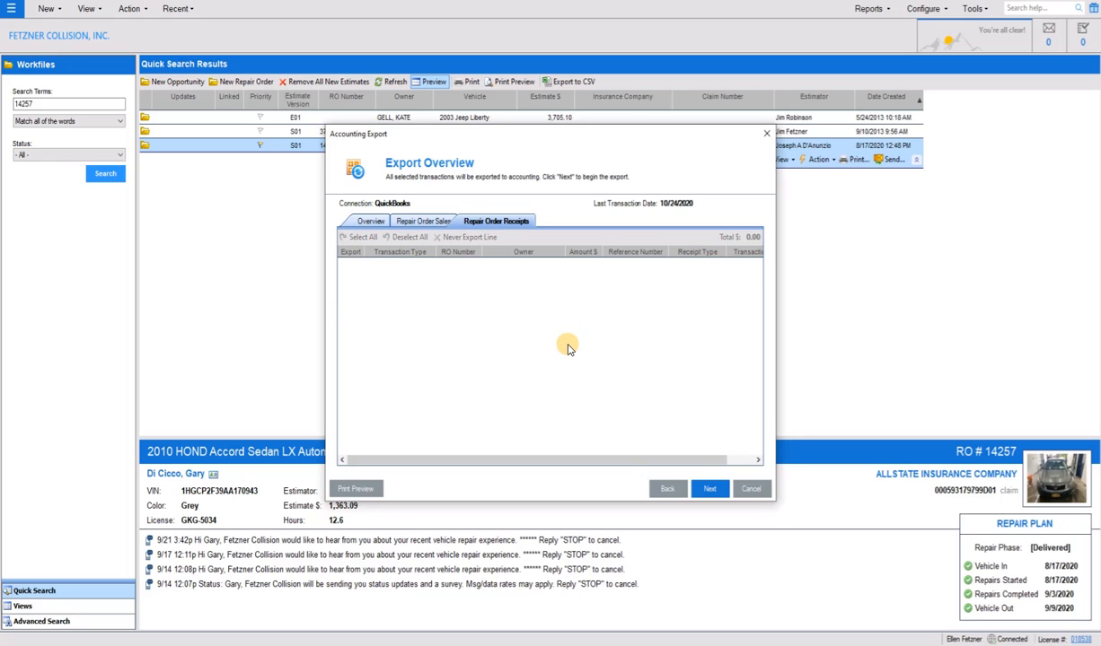
left_click(711, 492)
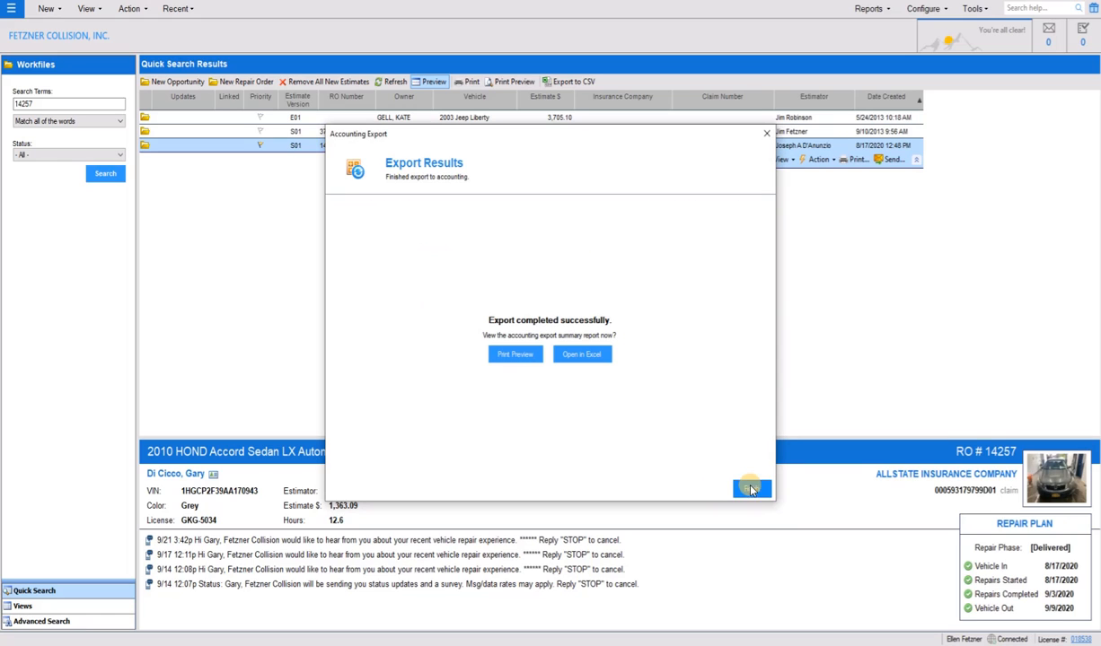
left_click(748, 489)
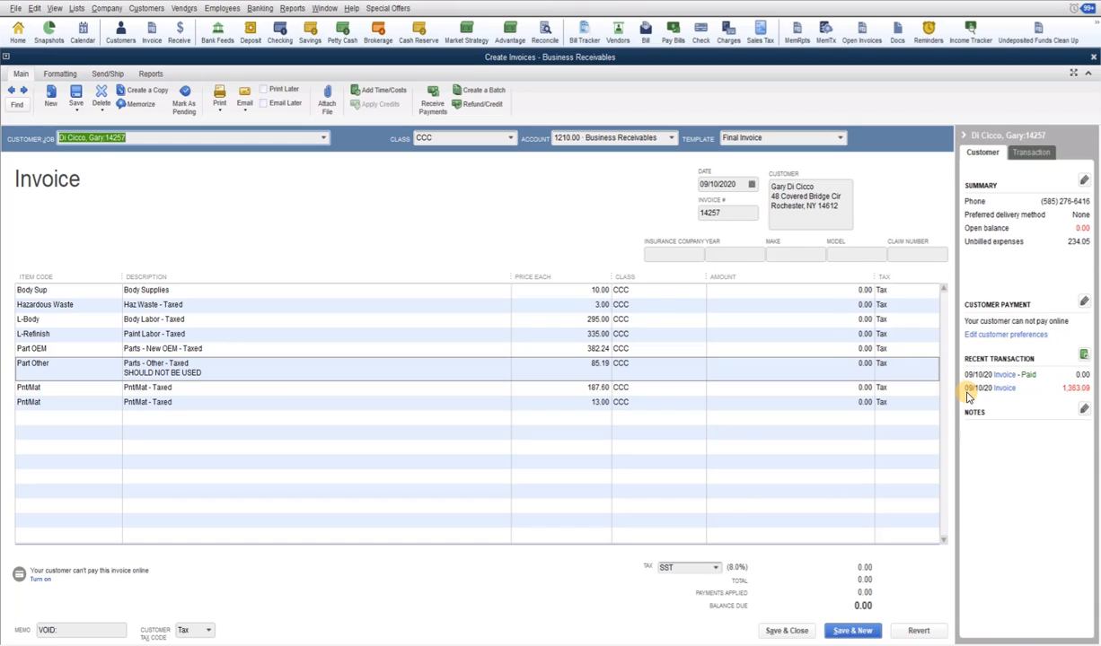
Check and close the voided invoice in QuickBooks, and review the replacement 1,363.09 invoice from the Open Invoices report
mouse_move(986, 395)
mouse_move(1005, 379)
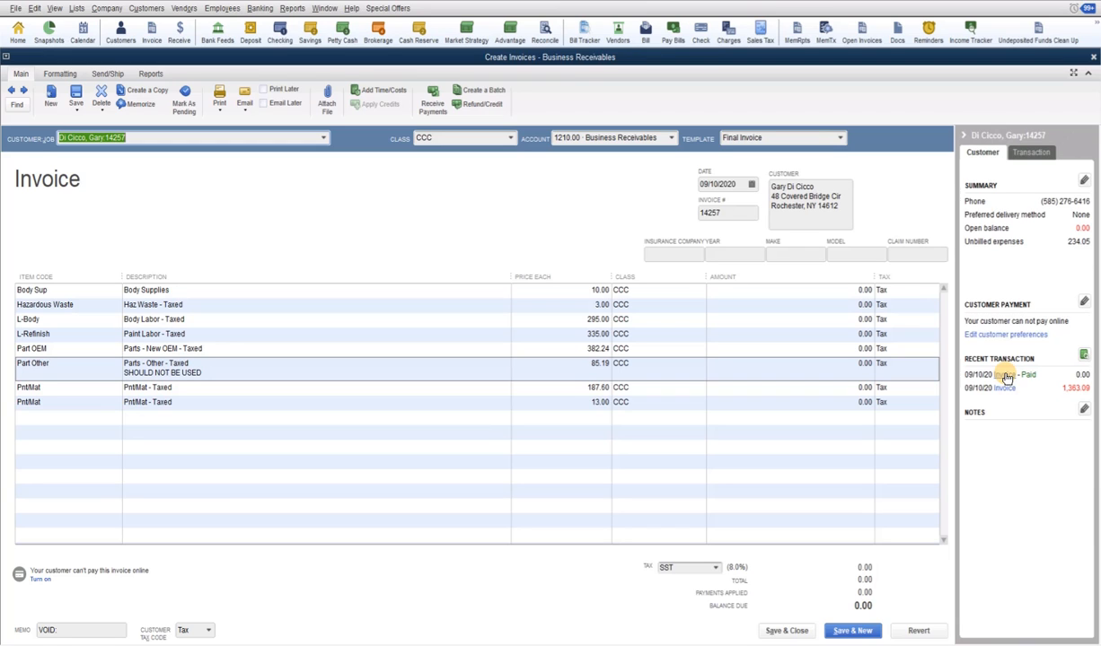
left_click(783, 633)
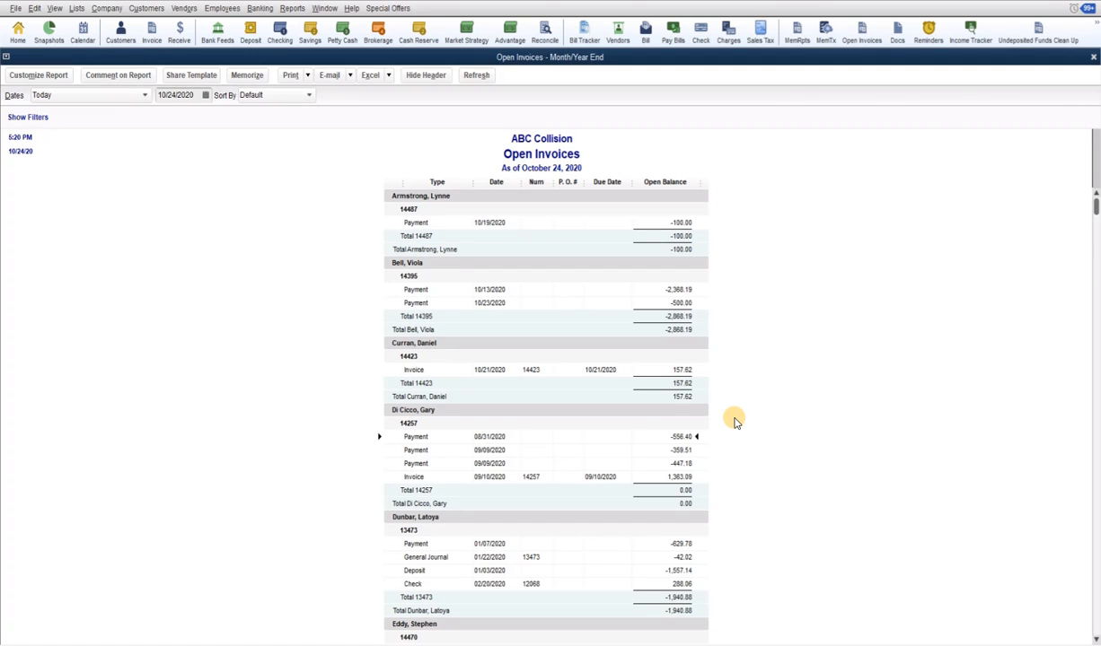
double_click(678, 476)
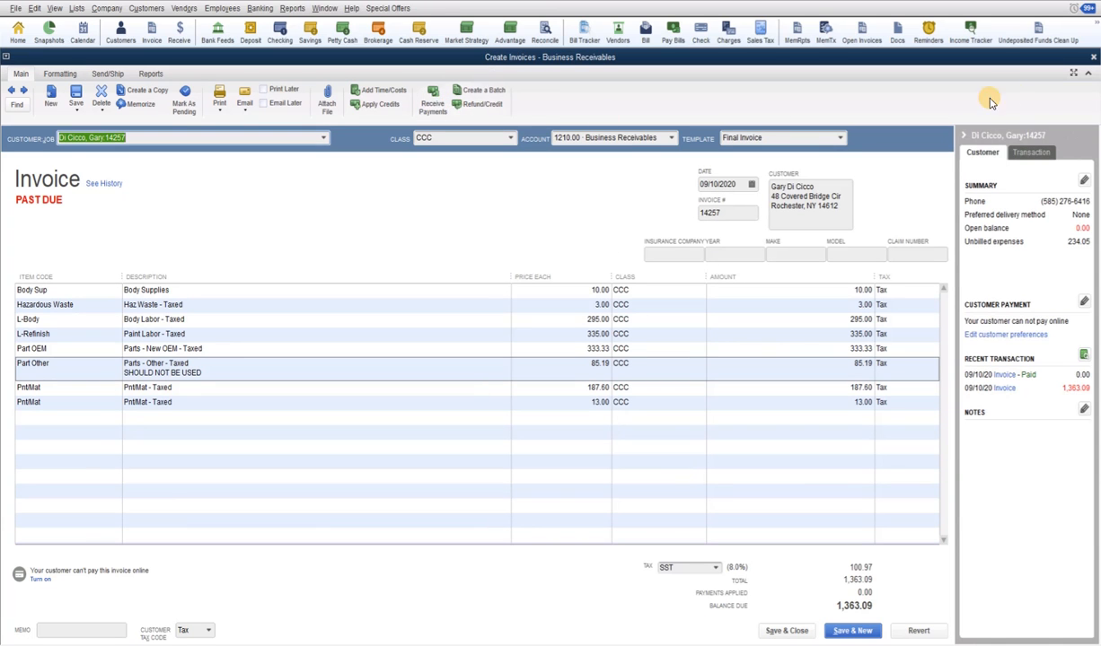
left_click(1093, 57)
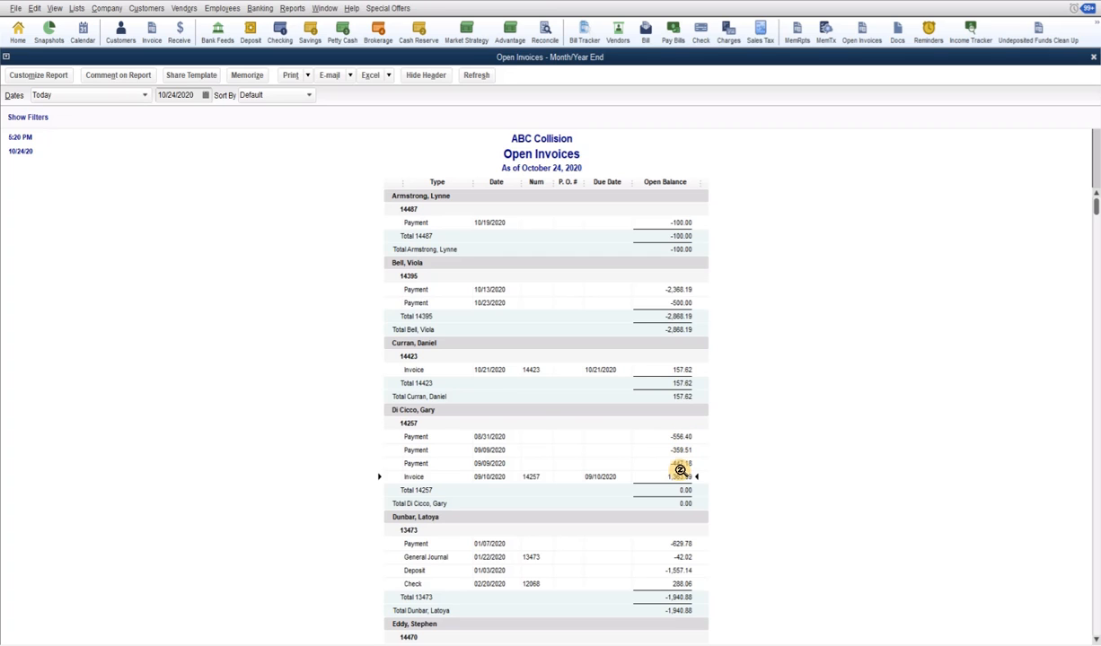
Apply the 556.40, 359.51 and 447.18 credits to the 1,363.09 invoice, and save and close it
double_click(680, 477)
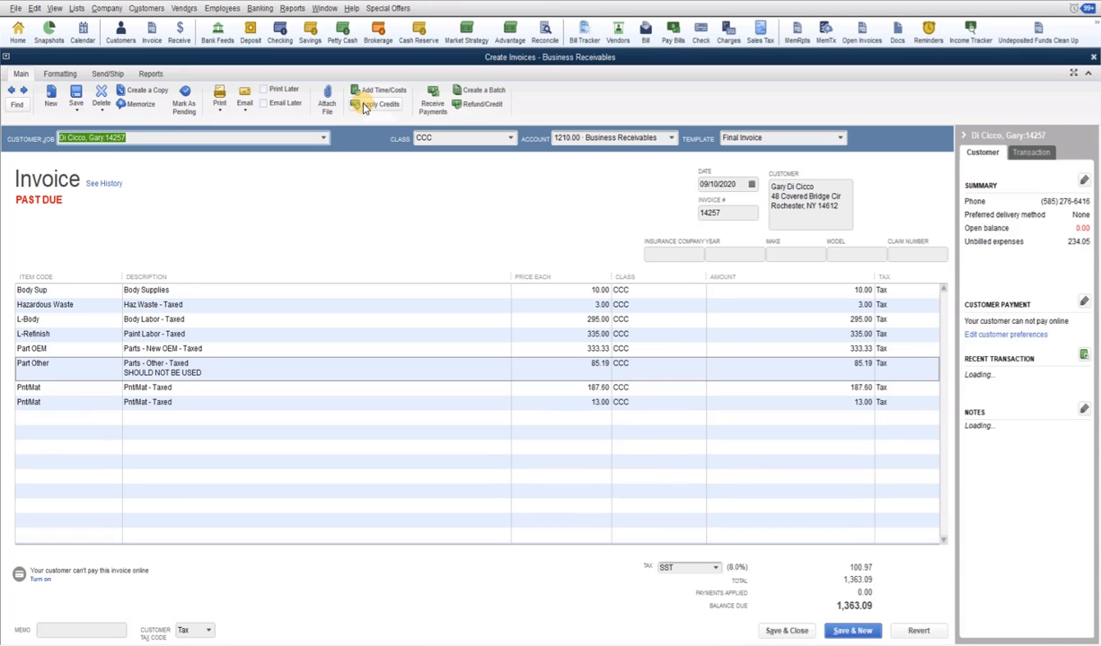
left_click(377, 105)
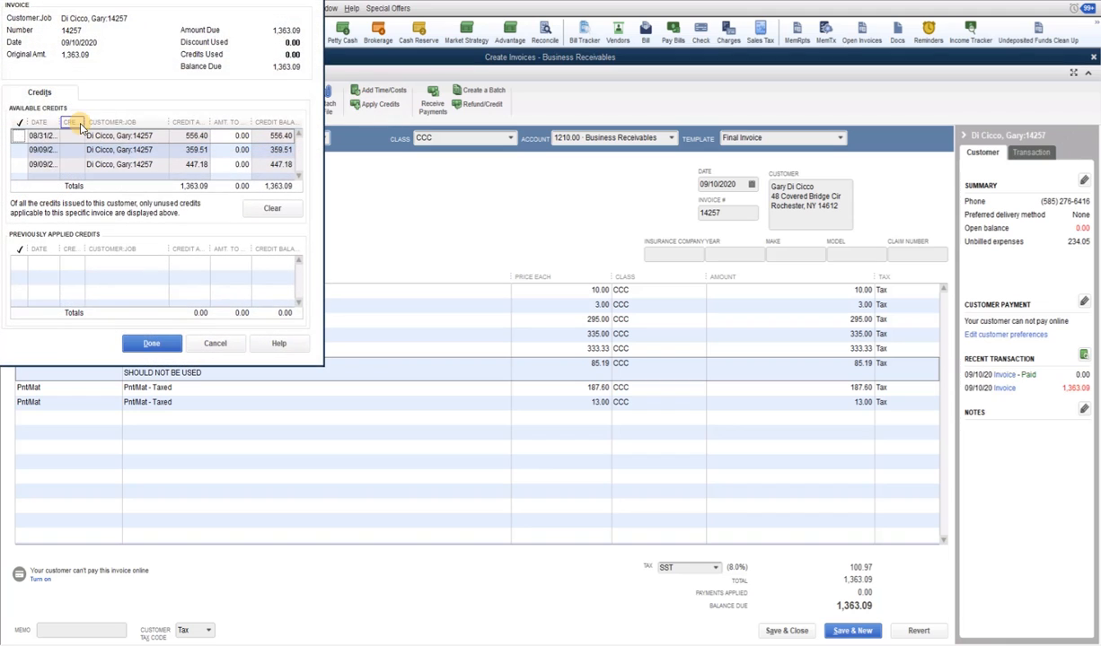
left_click(19, 136)
left_click(19, 150)
left_click(20, 158)
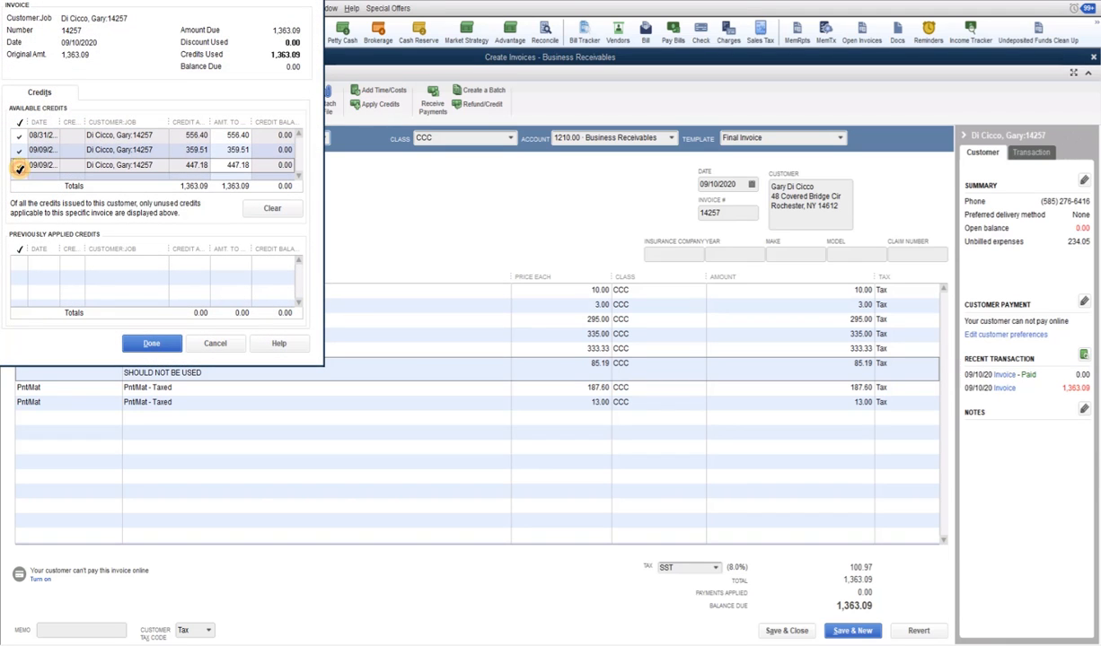
left_click(153, 345)
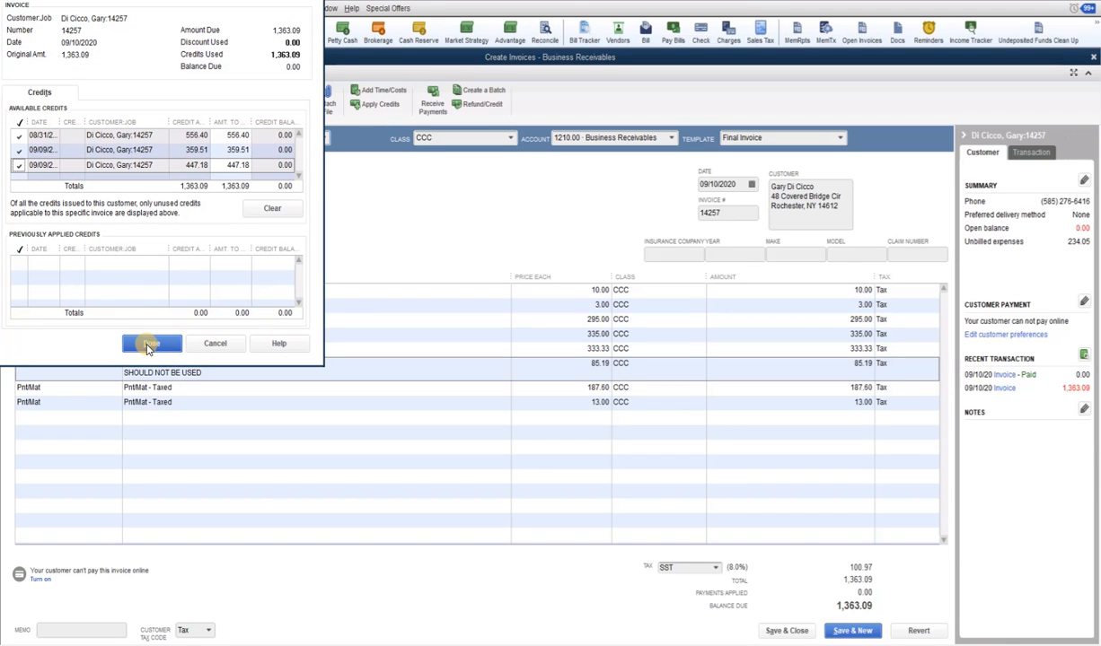
left_click(783, 630)
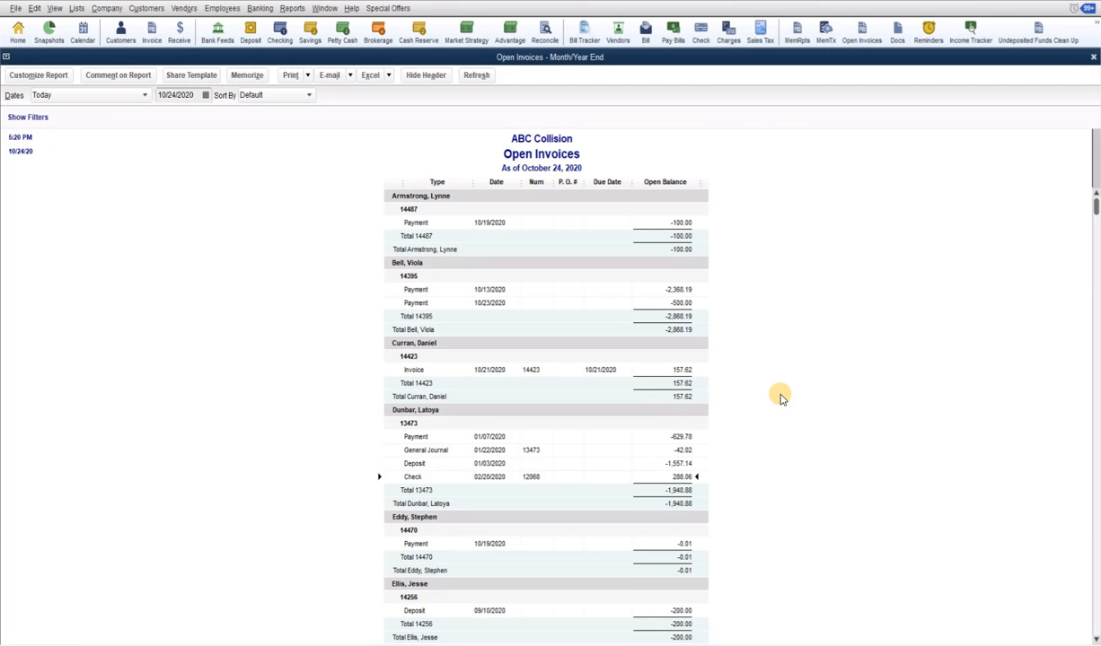